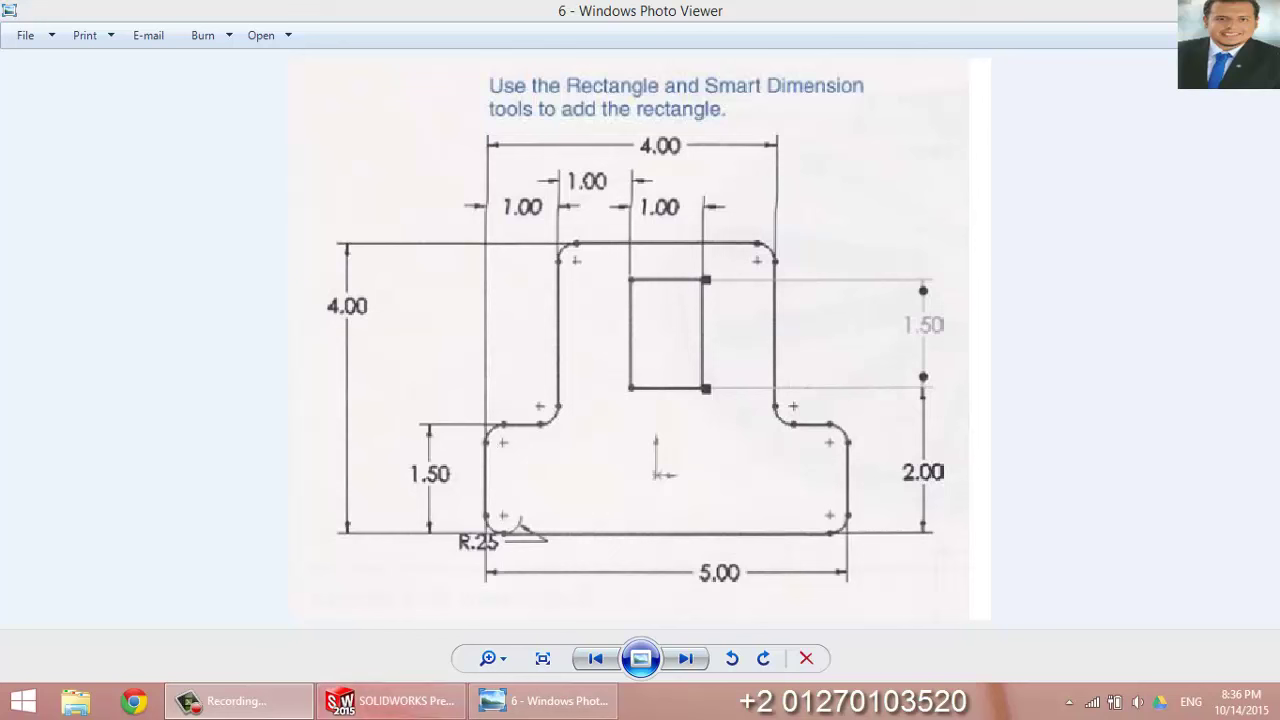
# Create a new part (Part2) and begin Sketch1 on its Top Plane.
pyautogui.click(390, 700)
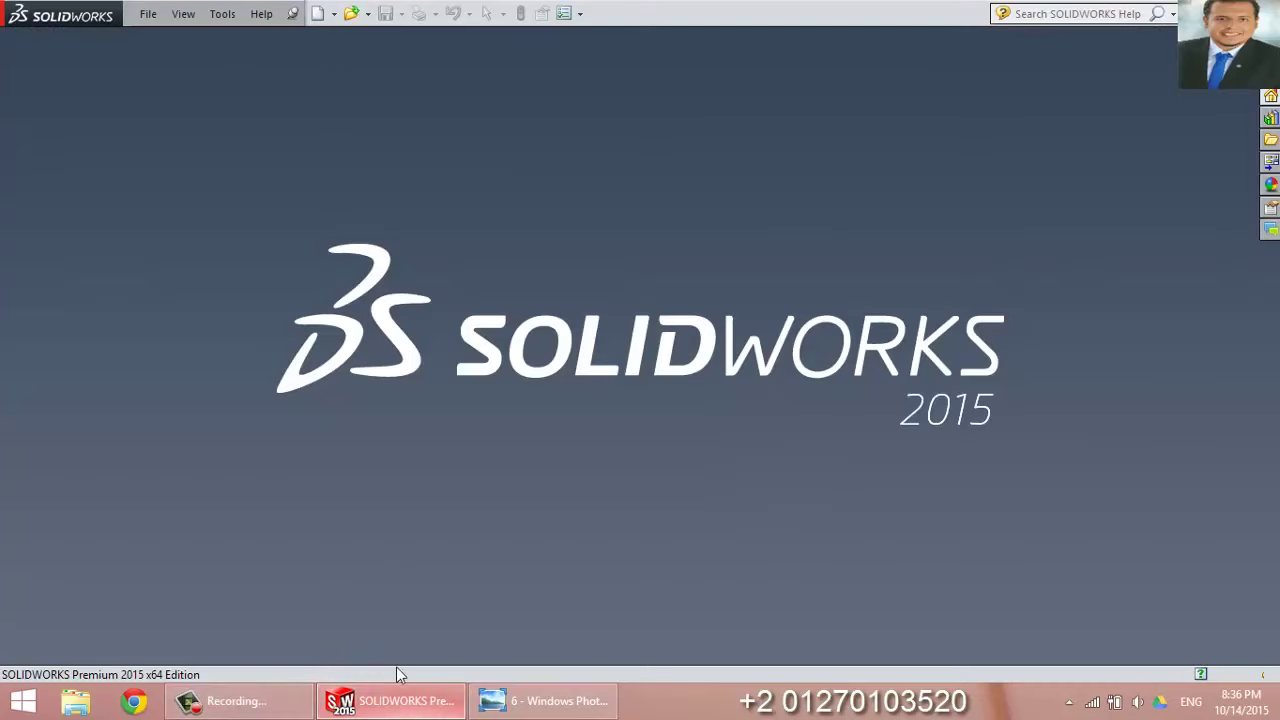
pyautogui.click(320, 13)
pyautogui.click(656, 483)
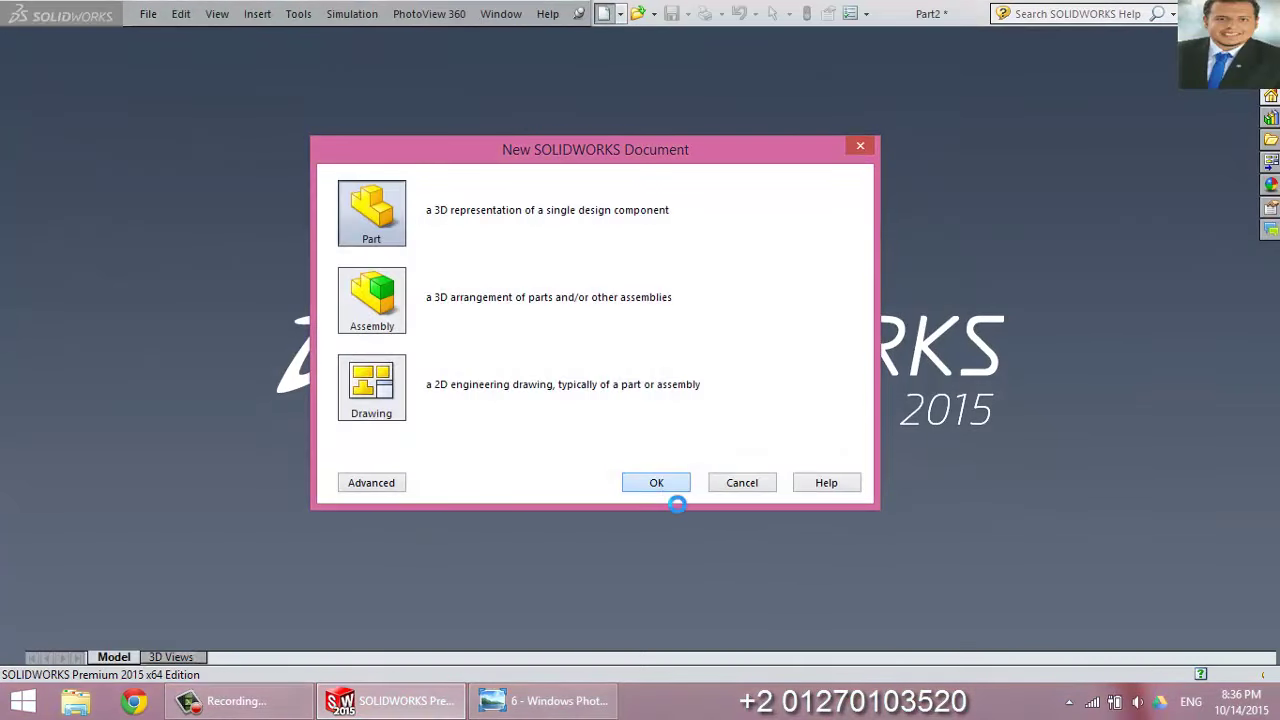
pyautogui.click(96, 281)
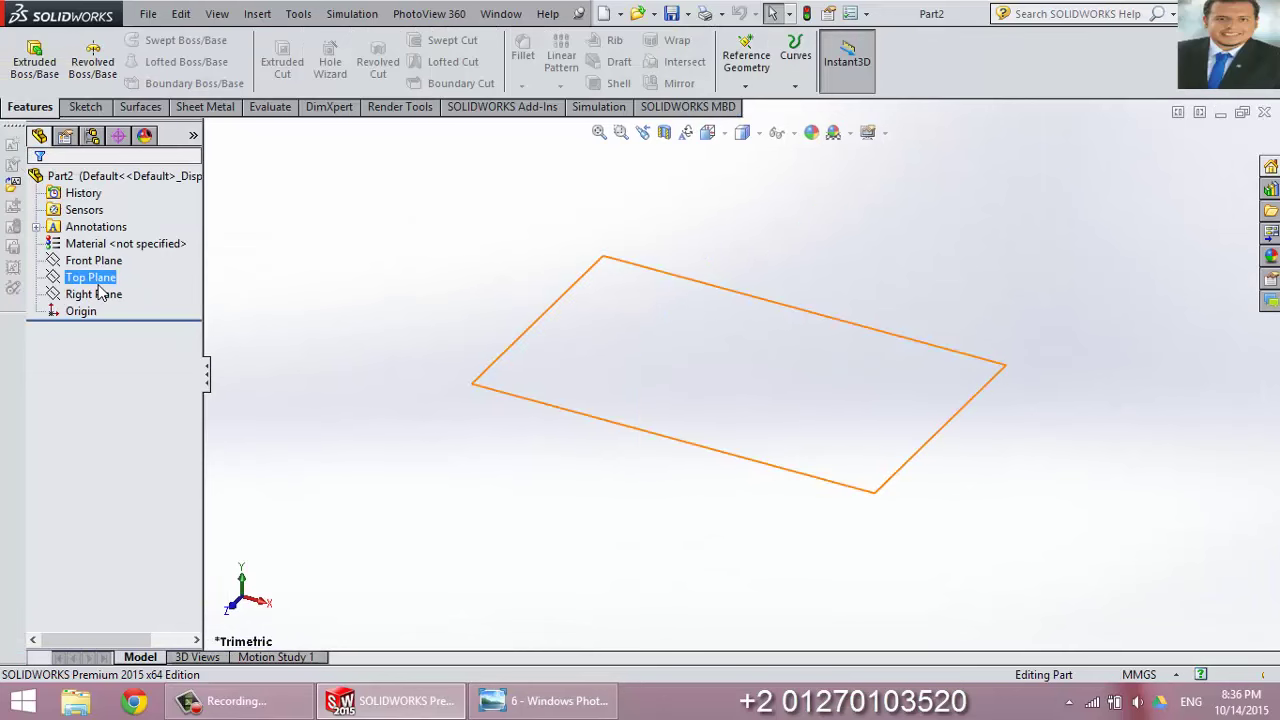
pyautogui.click(117, 256)
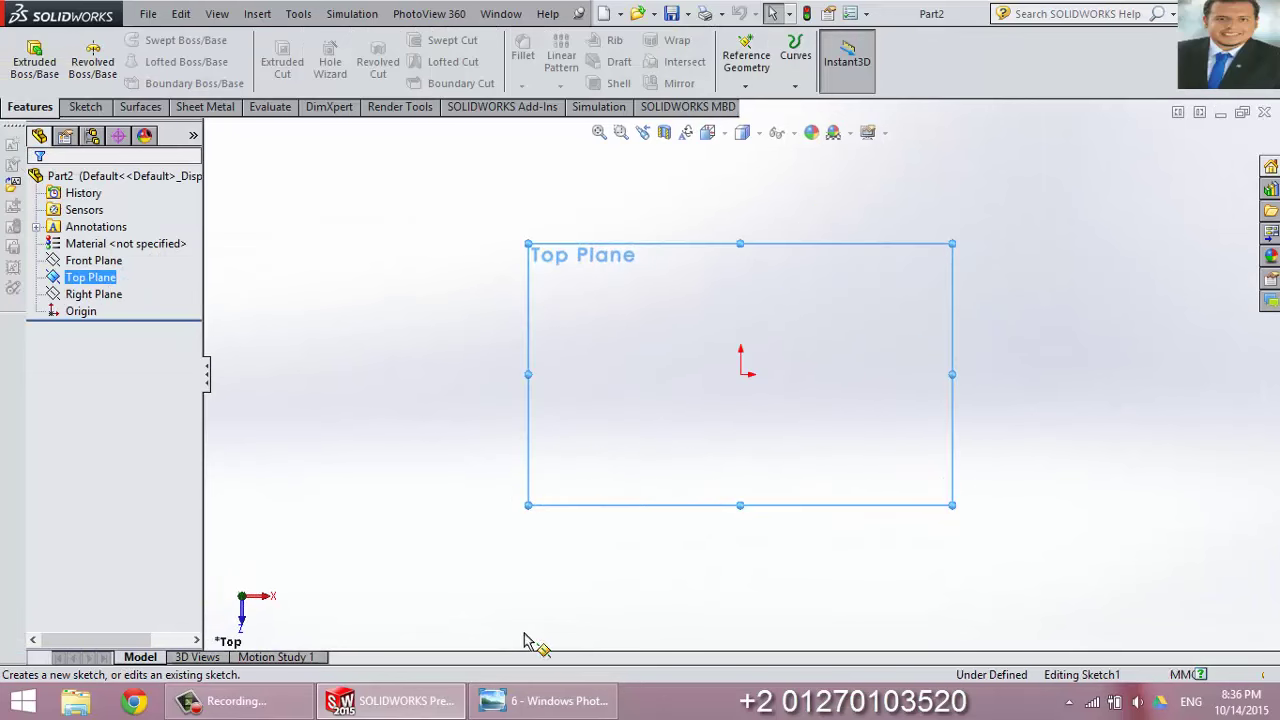
pyautogui.click(543, 704)
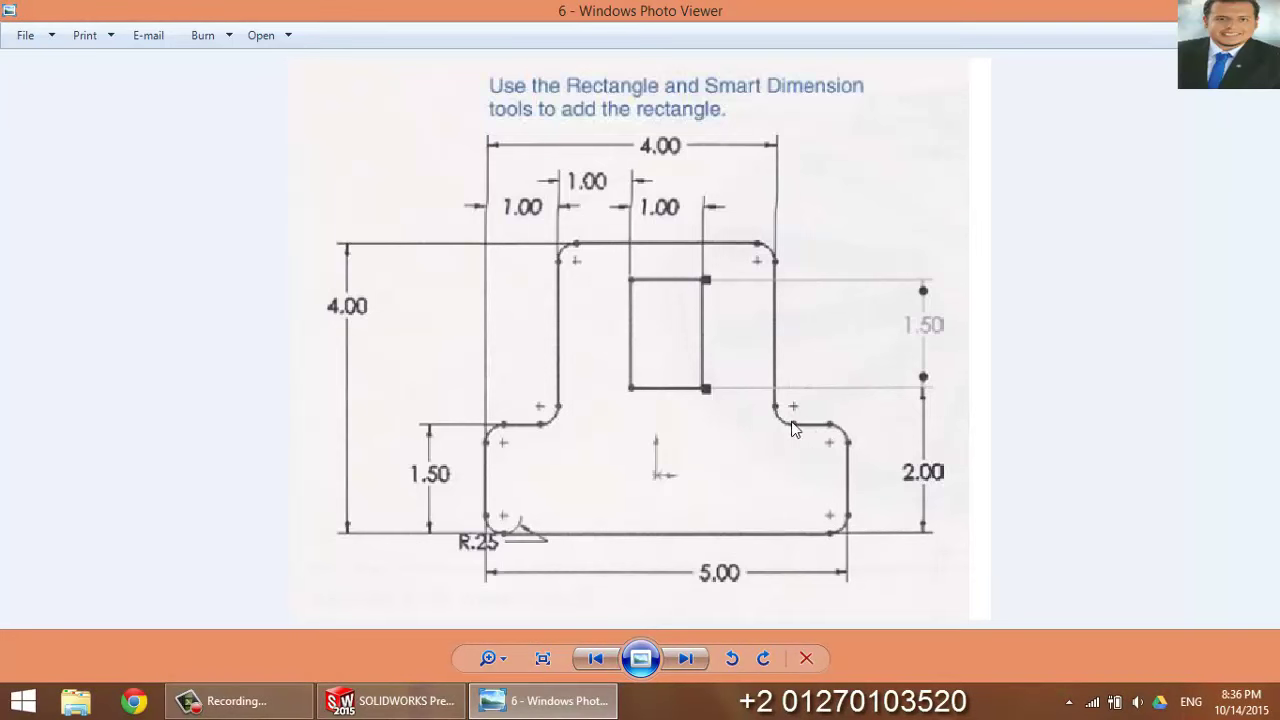
# Return from the T-plate drawing to the empty Top Plane sketch in SOLIDWORKS.
pyautogui.click(390, 701)
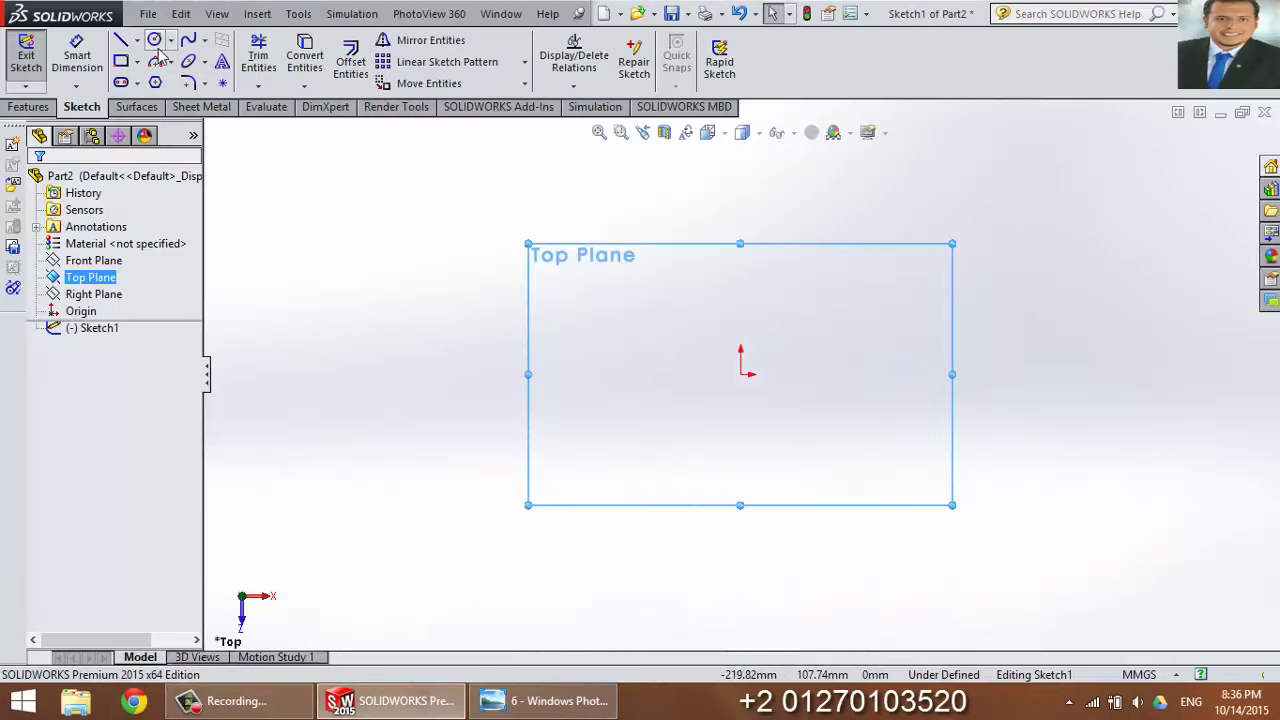
# Draw three connected lines from the origin: right along the bottom, up, then a short line left.
pyautogui.click(120, 42)
pyautogui.click(740, 374)
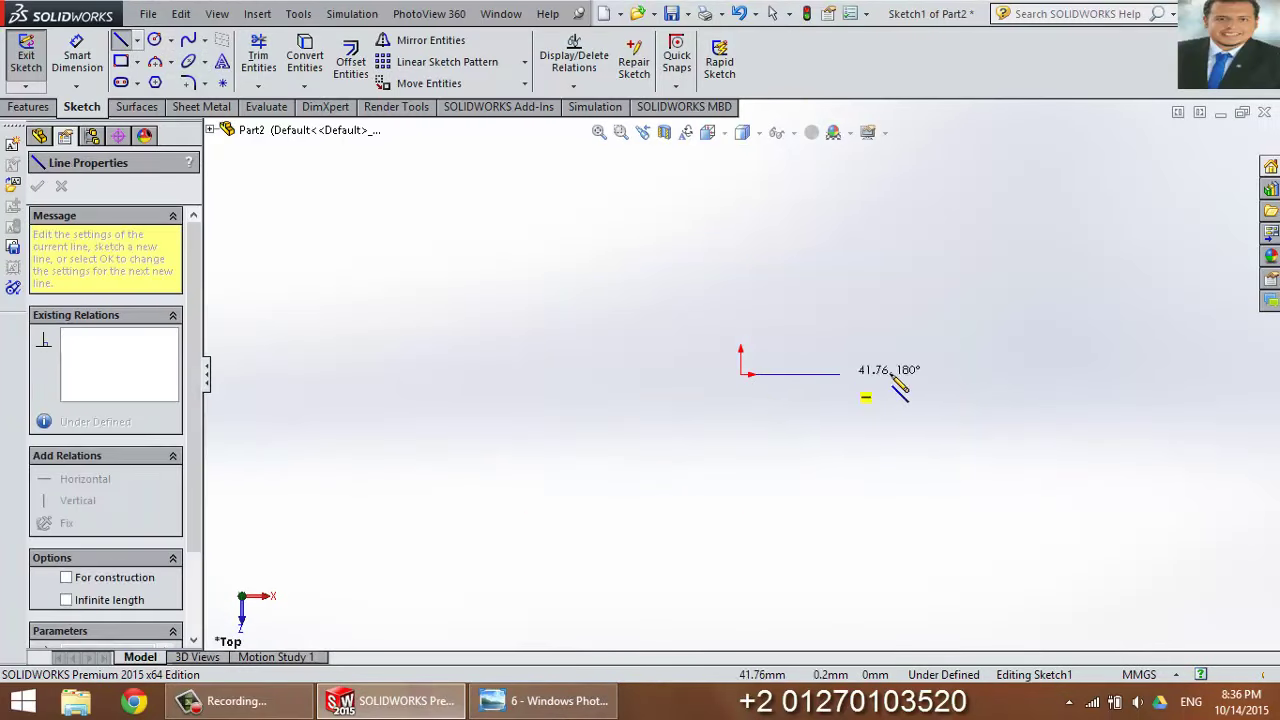
pyautogui.click(864, 374)
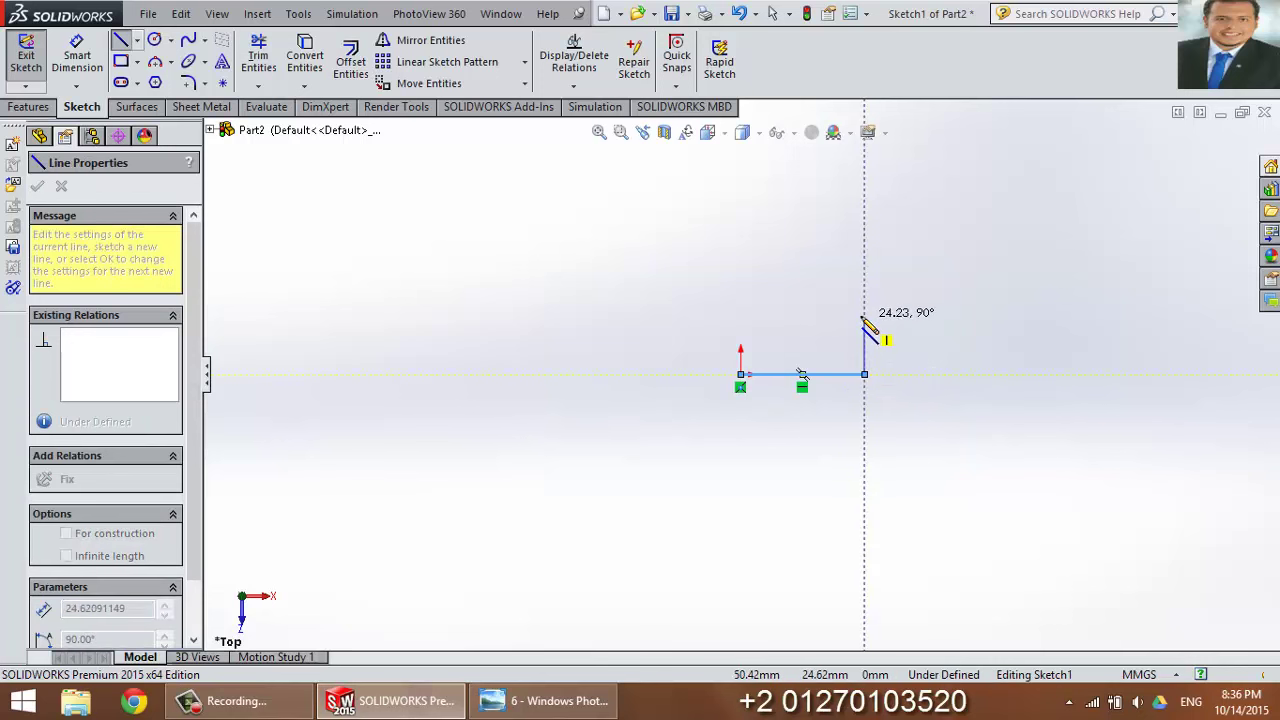
pyautogui.click(864, 314)
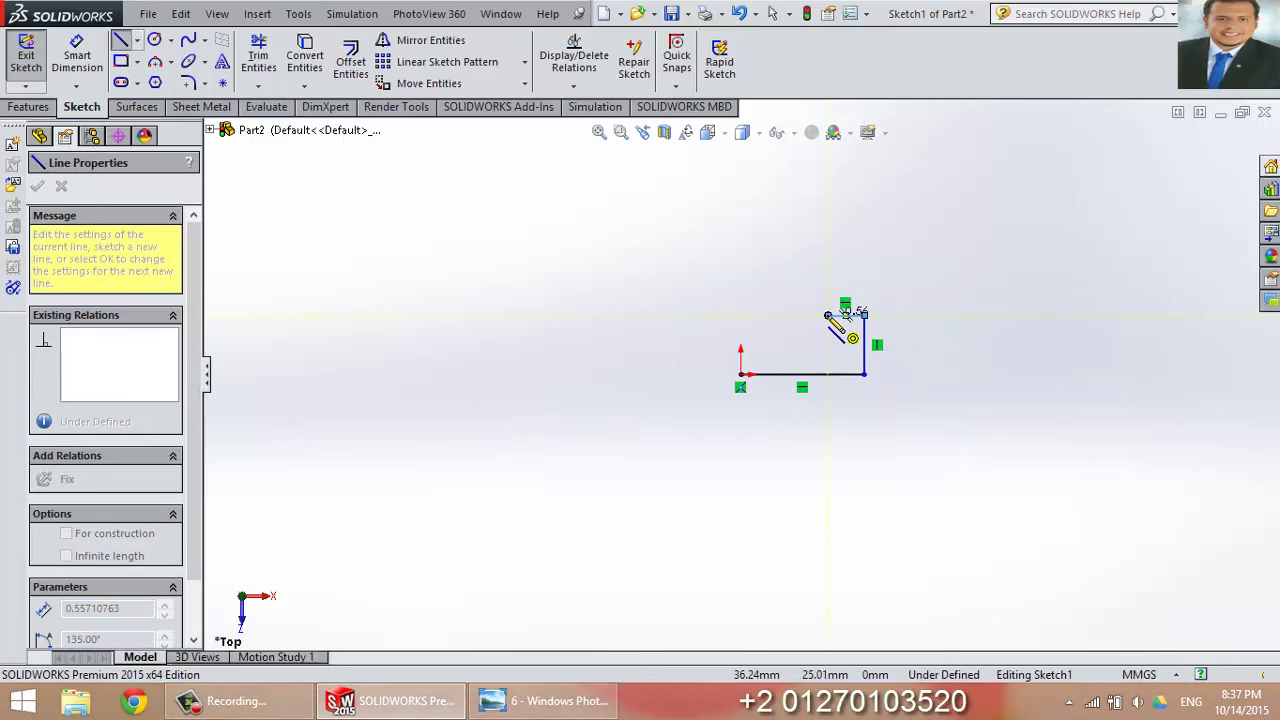
pyautogui.click(828, 315)
pyautogui.press('Escape')
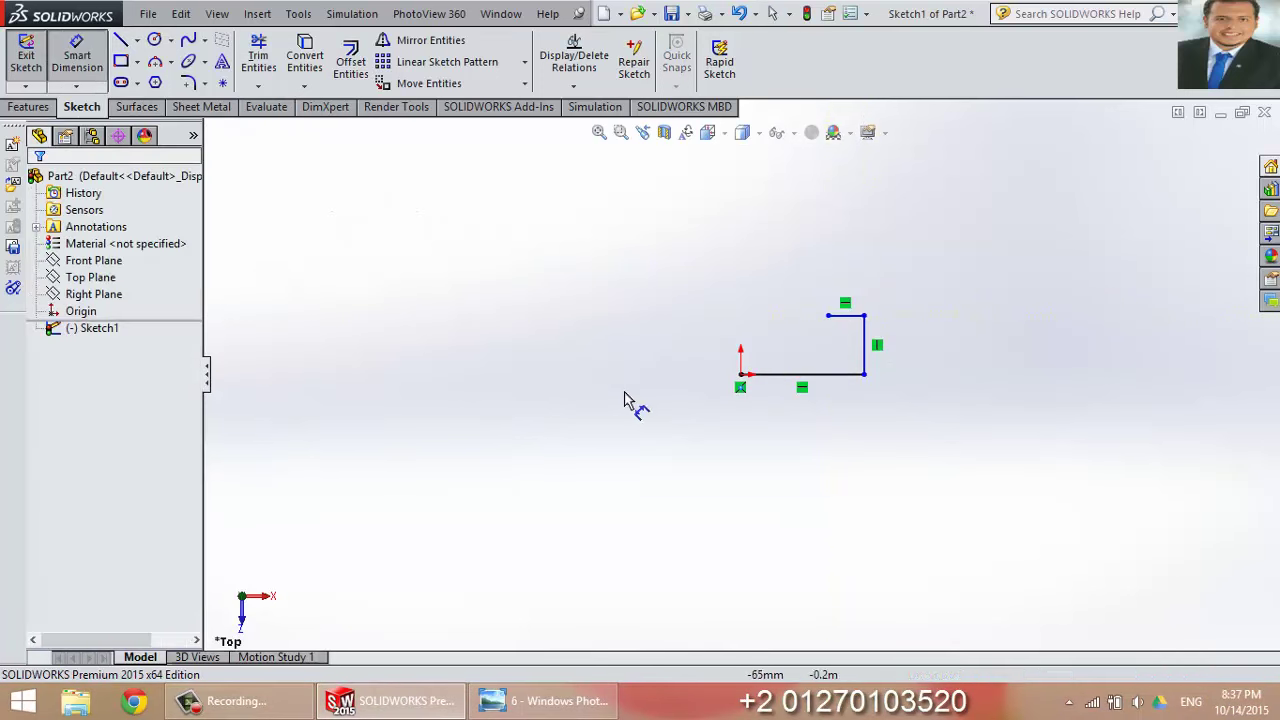
# Dimension the bottom line 5, the vertical line 1.50 and the short top line 1.
pyautogui.press('d')
pyautogui.click(838, 382)
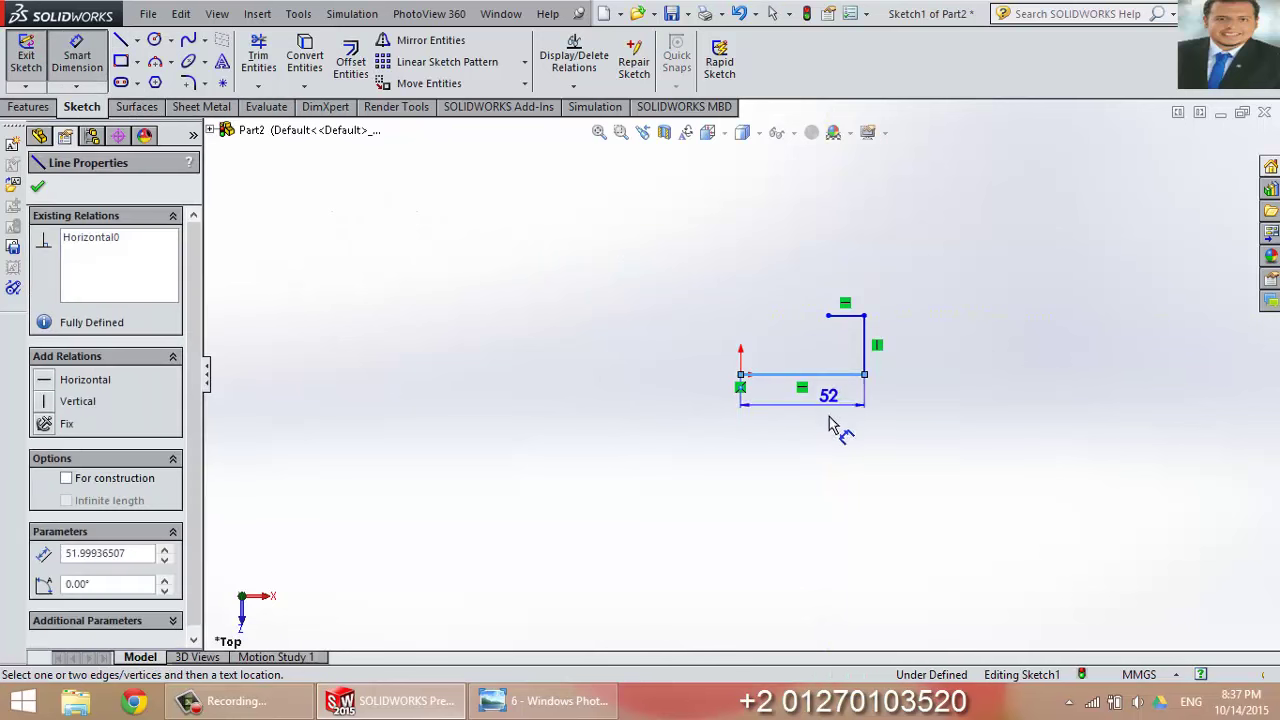
pyautogui.click(837, 440)
pyautogui.press('Return')
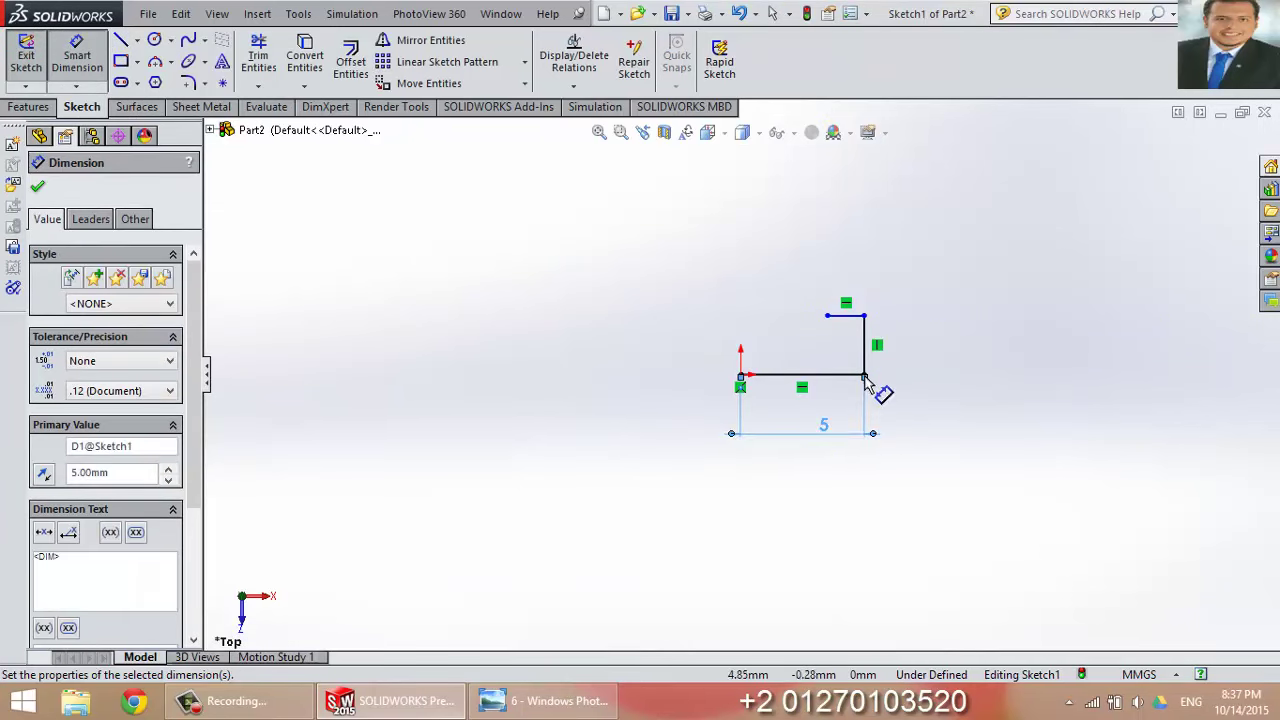
pyautogui.click(866, 352)
pyautogui.click(922, 362)
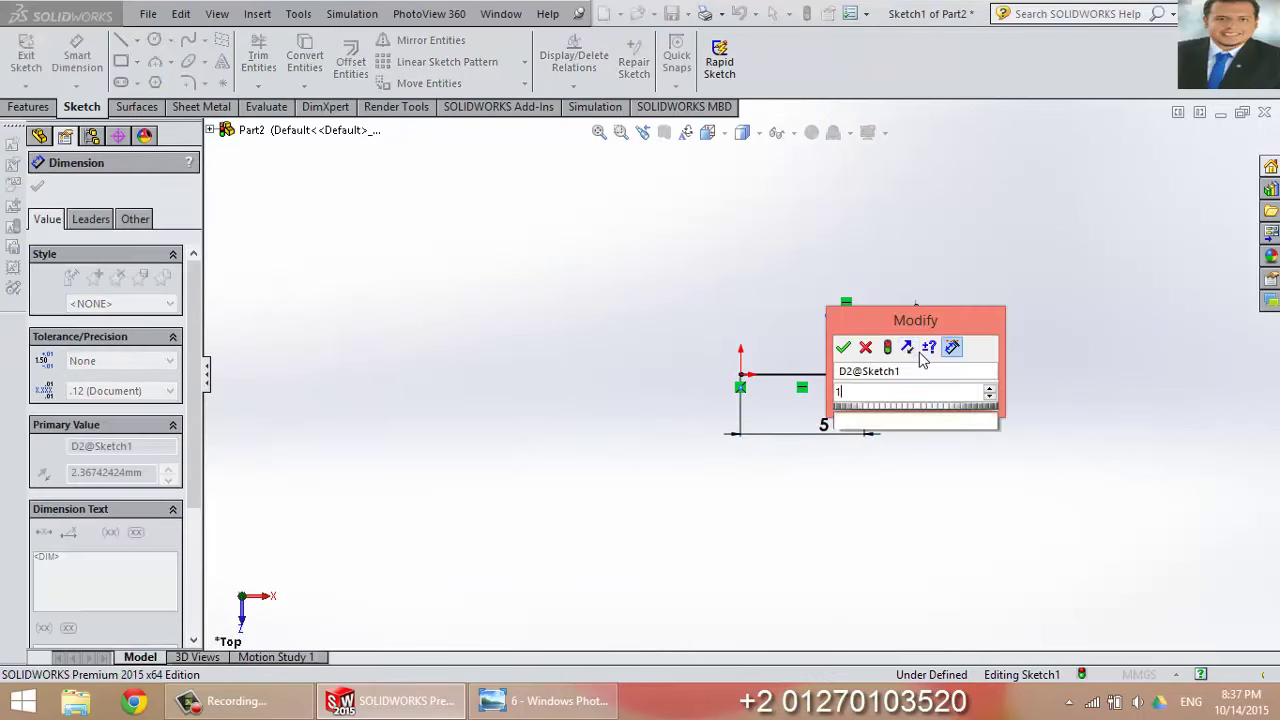
pyautogui.write('1.5')
pyautogui.press('Return')
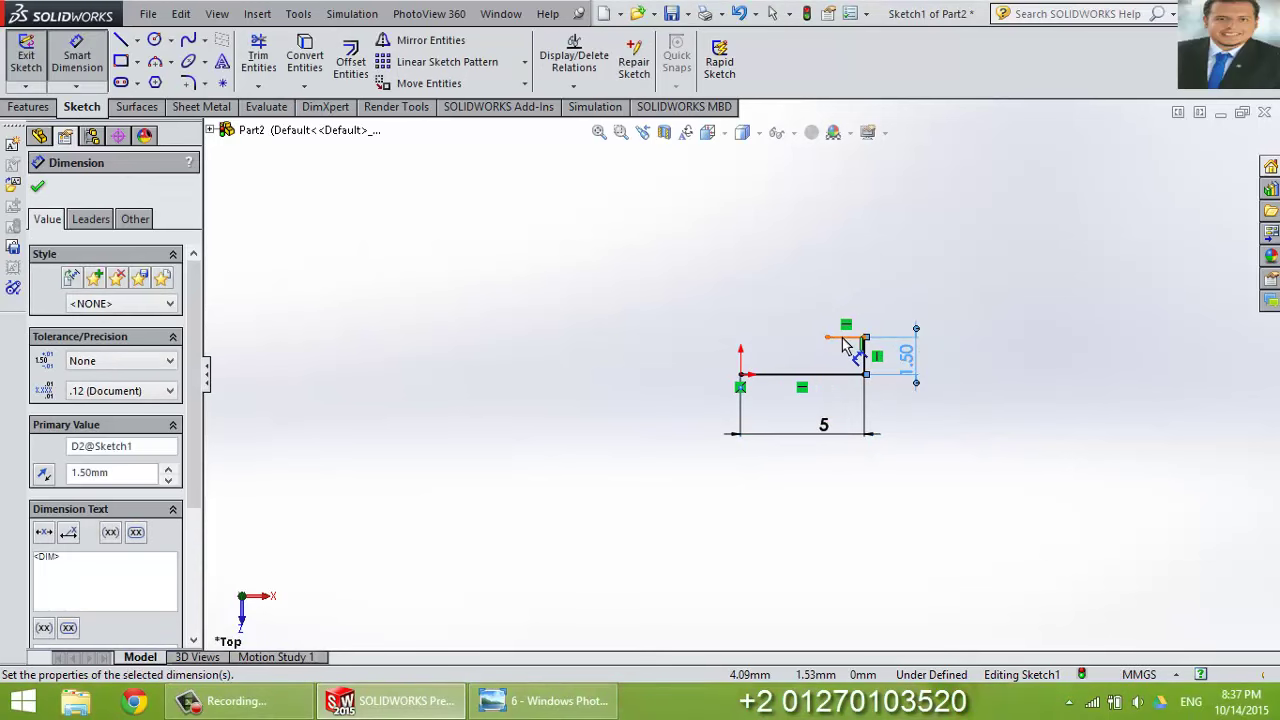
pyautogui.click(840, 339)
pyautogui.click(844, 354)
pyautogui.write('1')
pyautogui.press('Return')
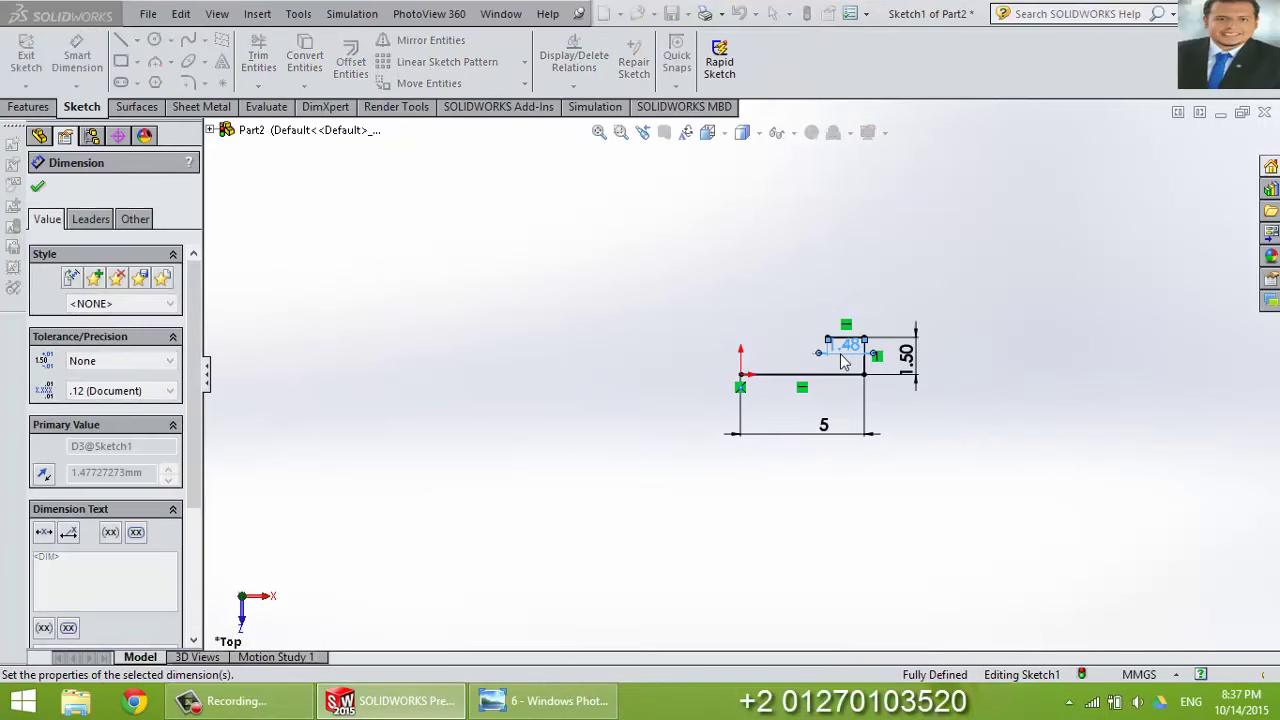
pyautogui.click(545, 700)
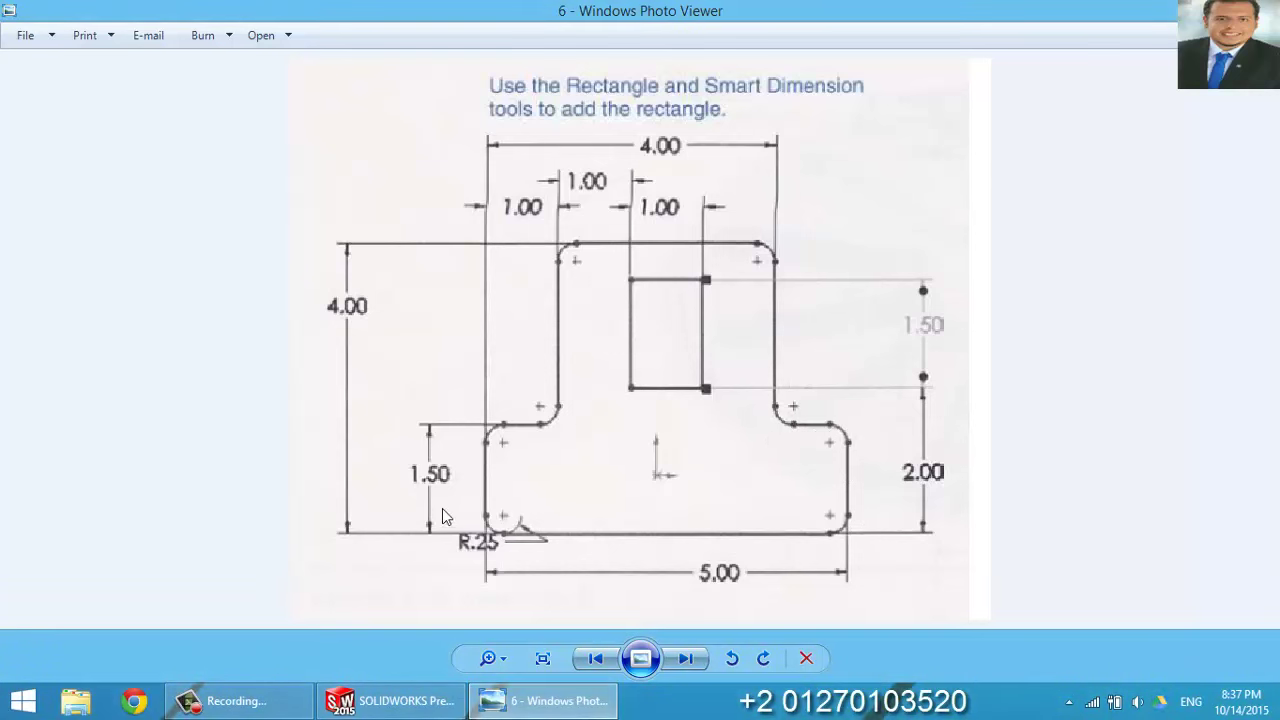
pyautogui.moveTo(545, 701)
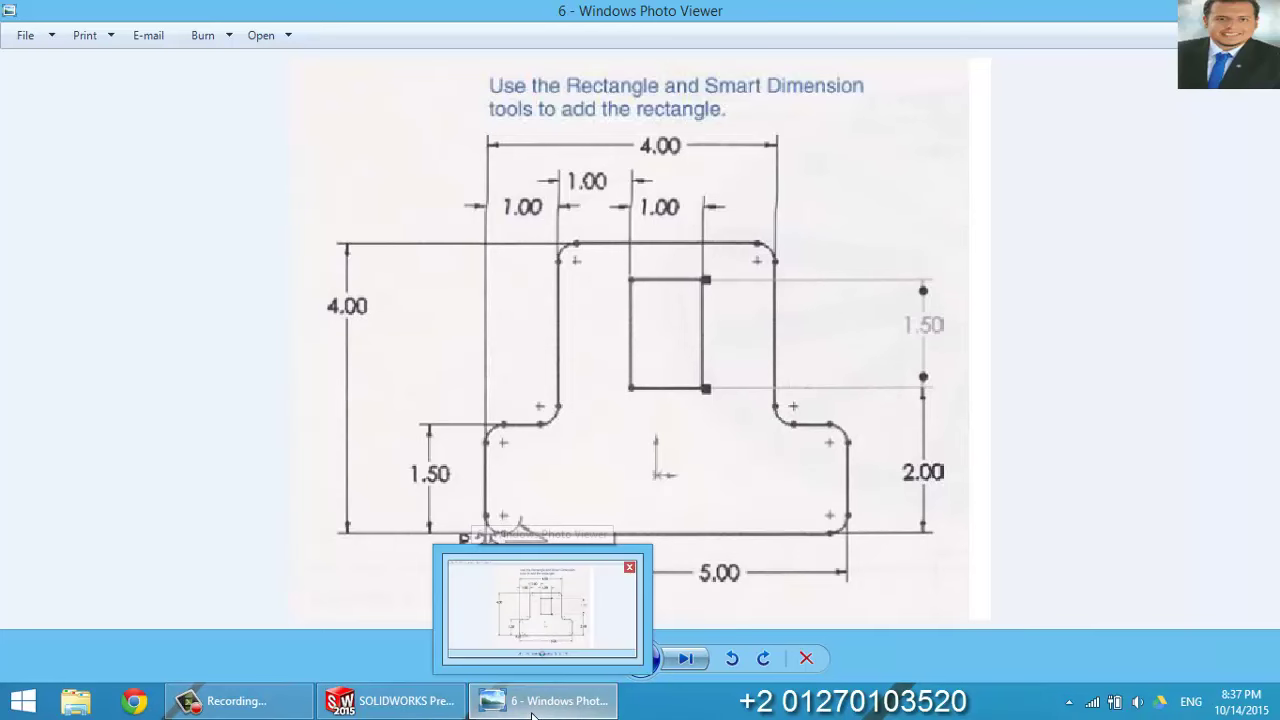
# Draw a vertical line upward from the short top line's end and dimension it 2.50.
pyautogui.click(533, 712)
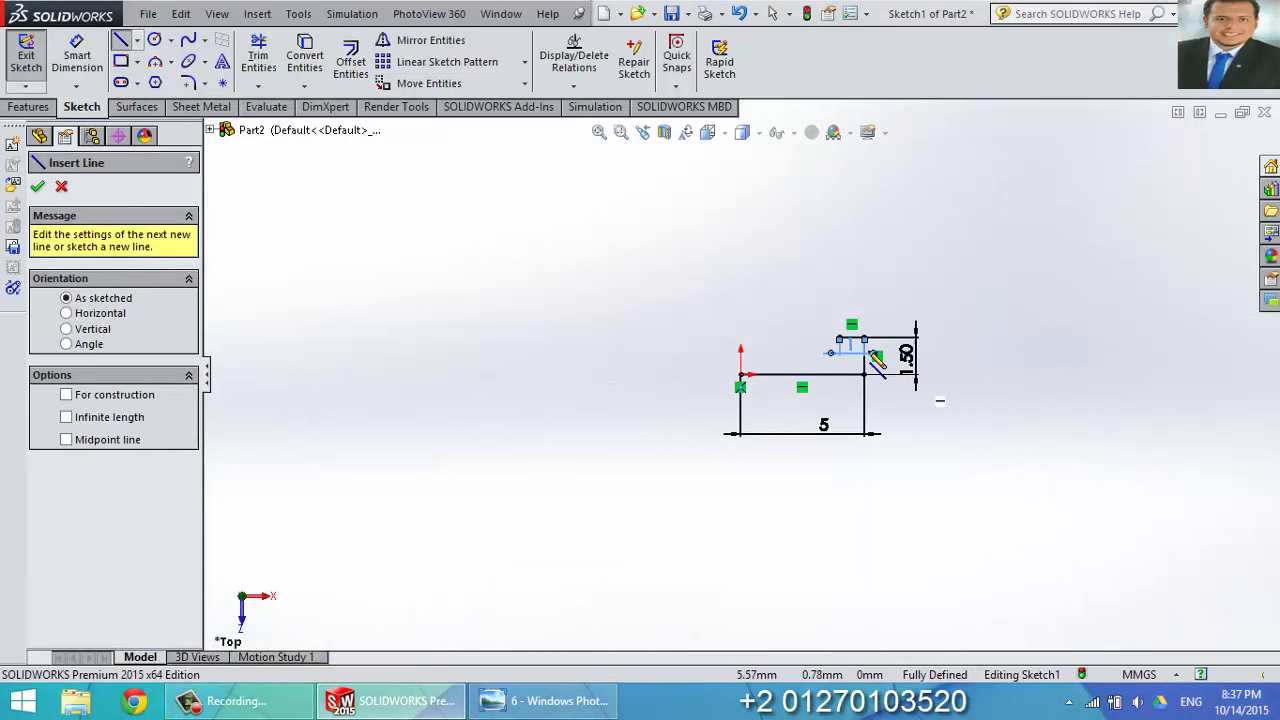
pyautogui.click(839, 337)
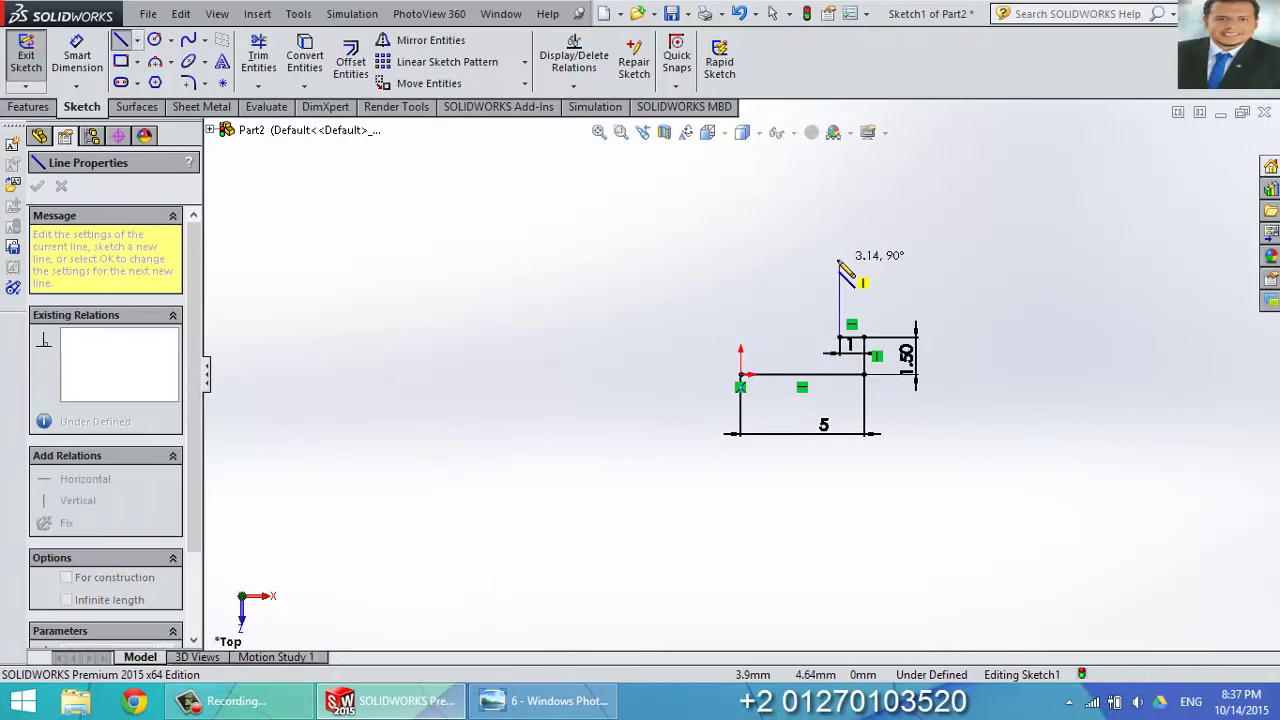
pyautogui.doubleClick(839, 259)
pyautogui.click(76, 58)
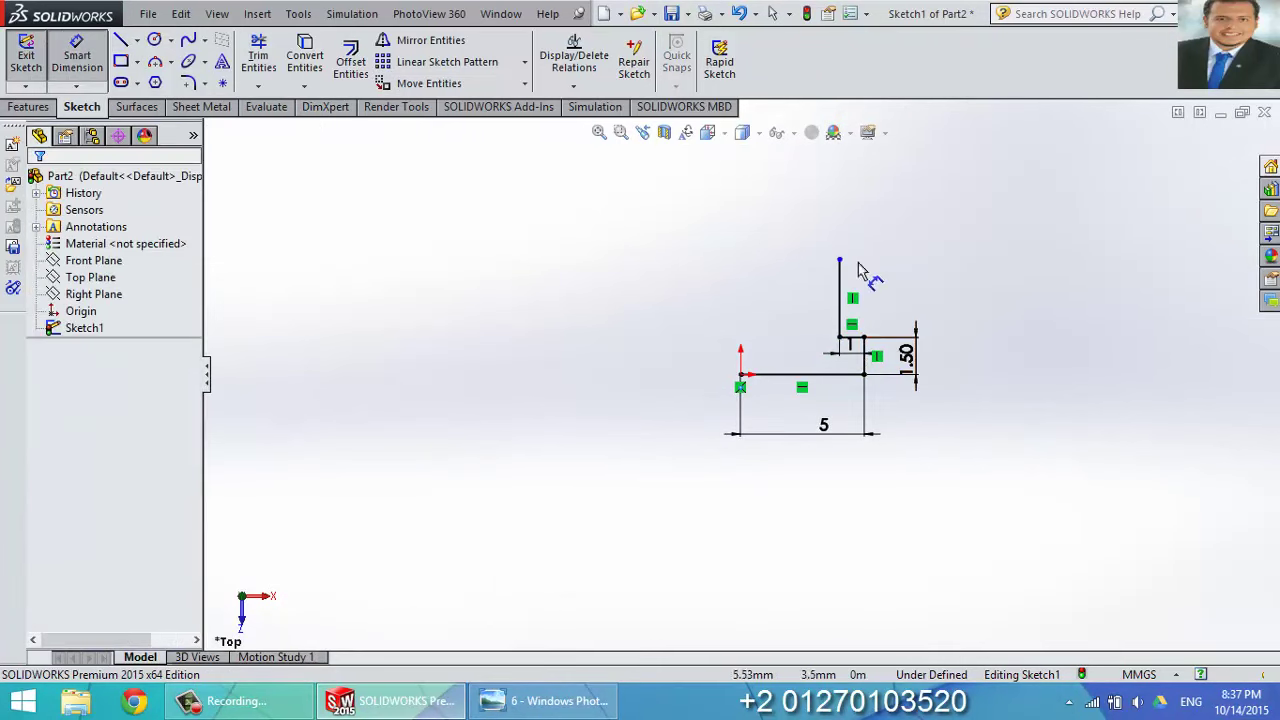
pyautogui.click(845, 295)
pyautogui.click(888, 288)
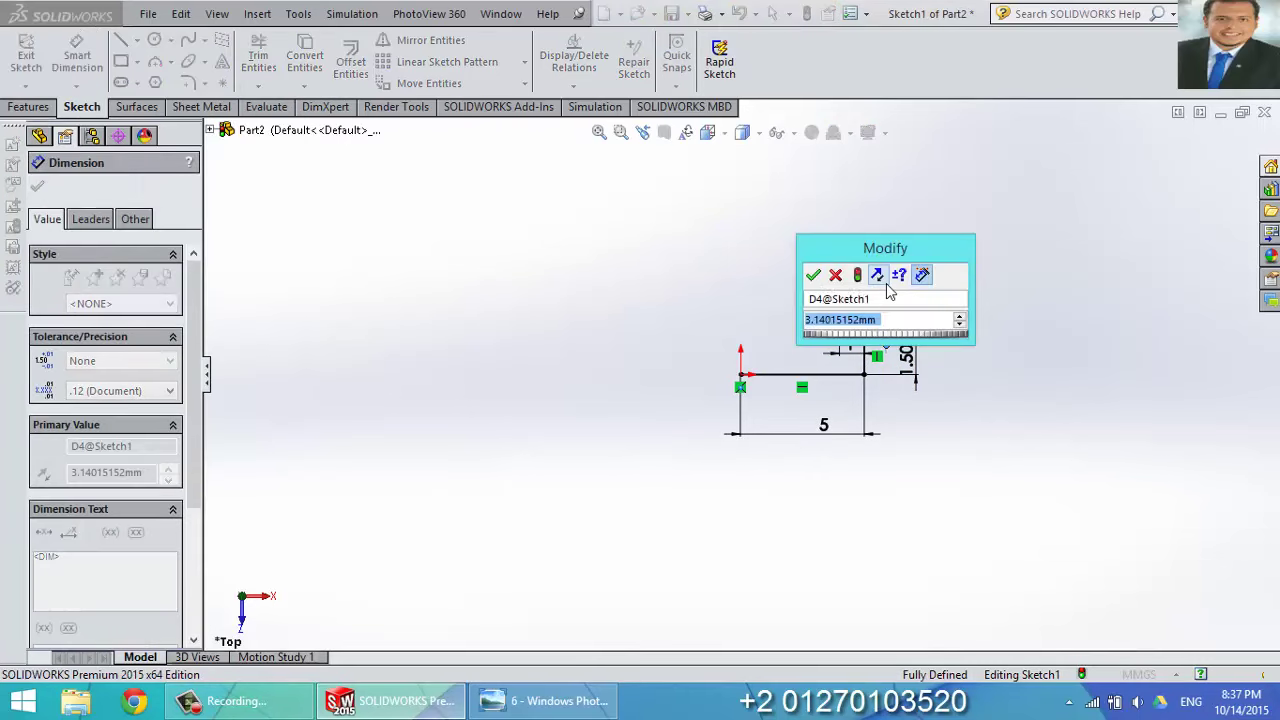
pyautogui.write('2.5')
pyautogui.press('Return')
pyautogui.scroll(-2, 910, 345)
pyautogui.scroll(-3, 760, 330)
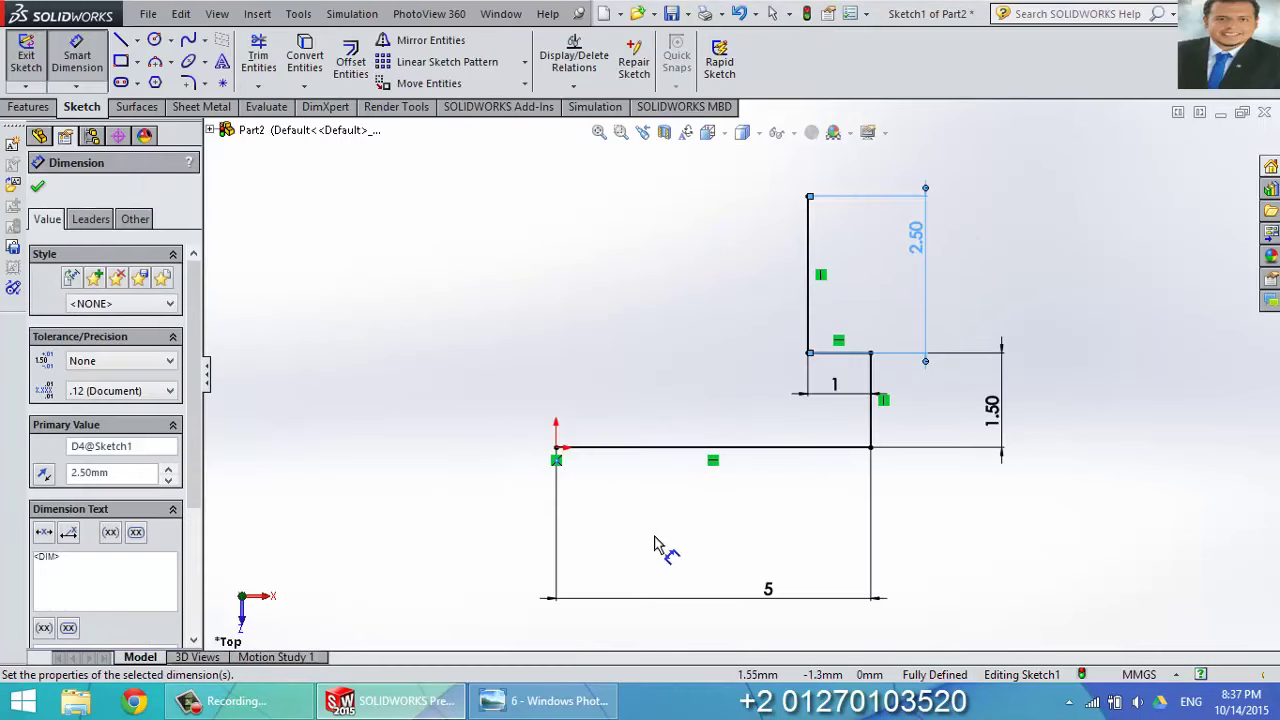
pyautogui.click(545, 700)
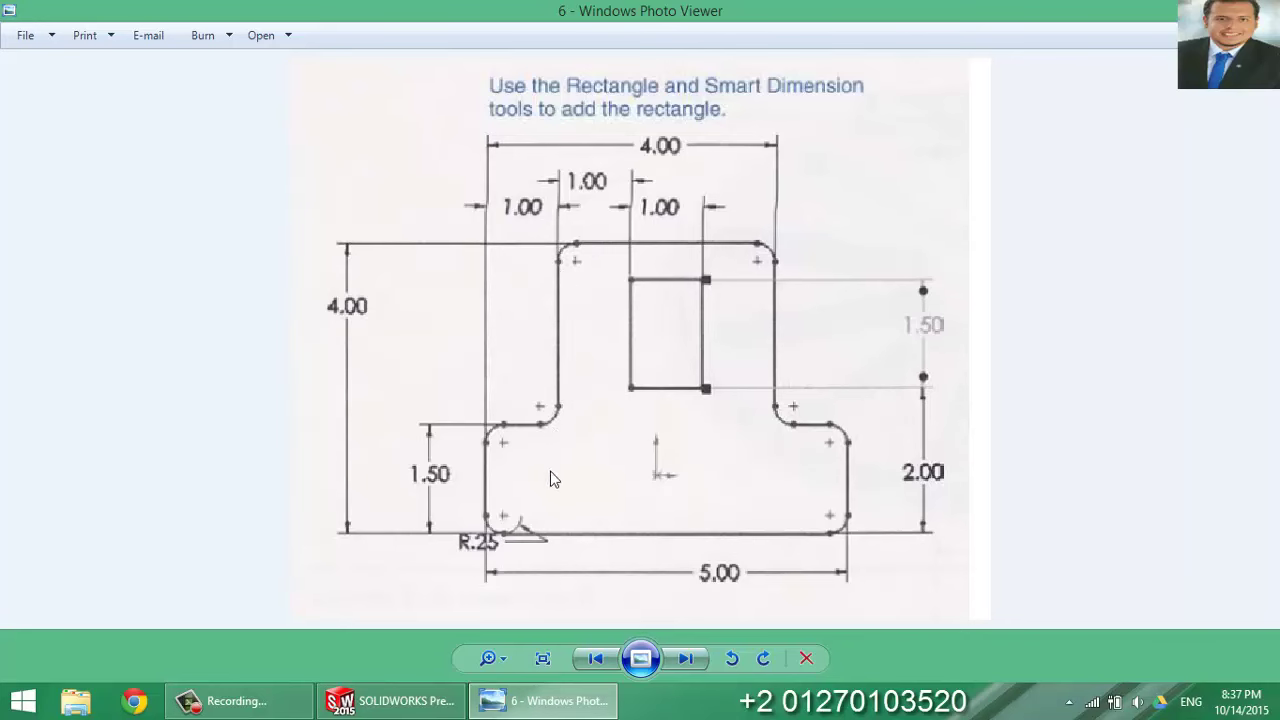
# Draw the T's top edge, upper left side, left step edge and final edge down to close the outline.
pyautogui.click(392, 700)
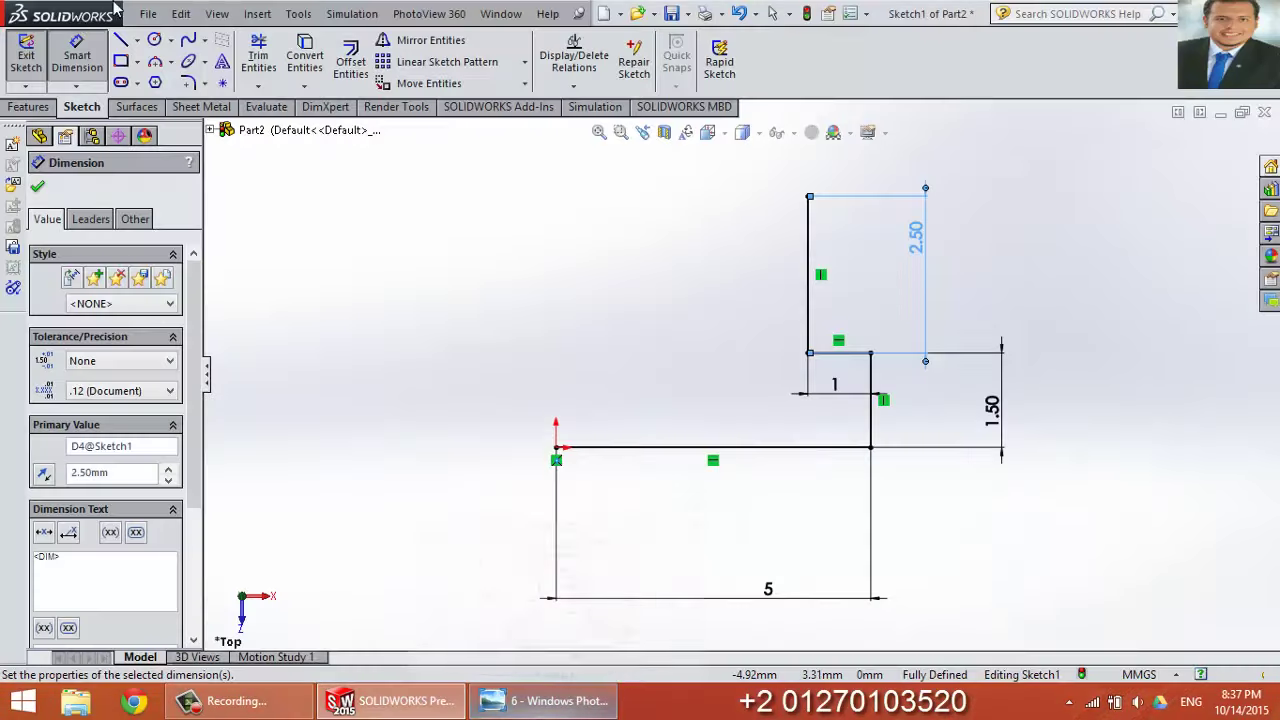
pyautogui.click(123, 40)
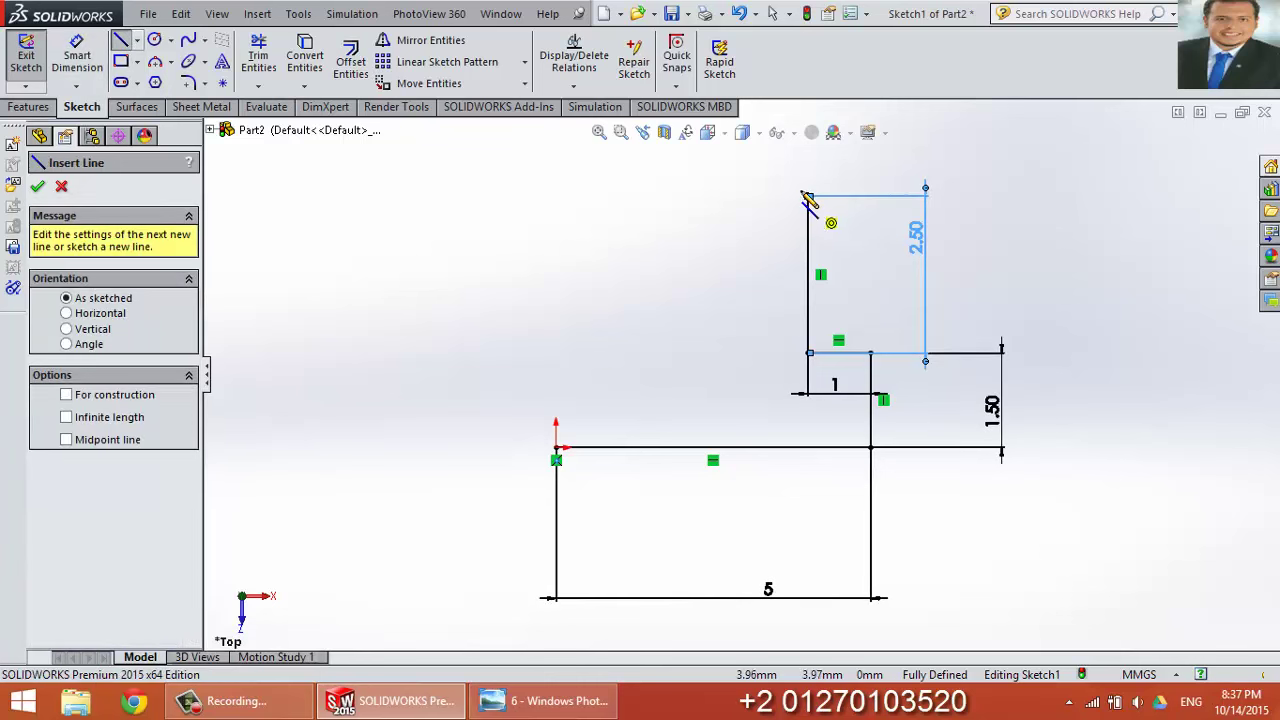
pyautogui.click(809, 197)
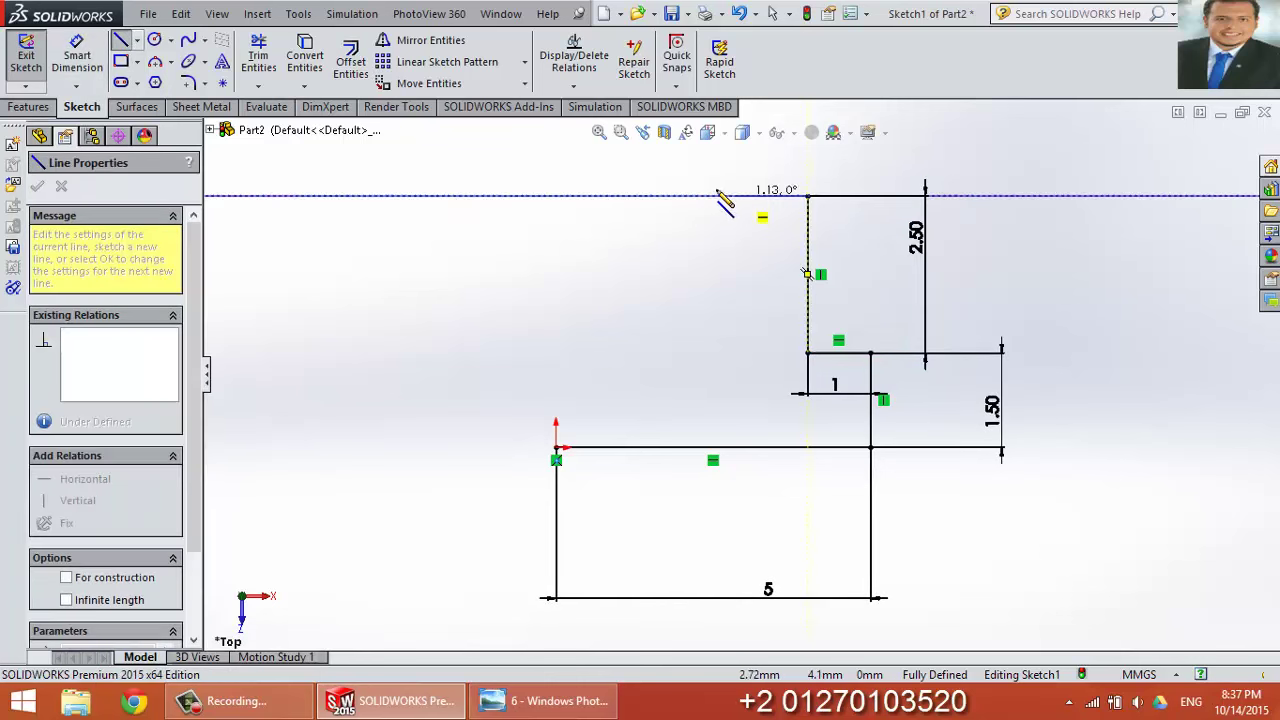
pyautogui.click(660, 196)
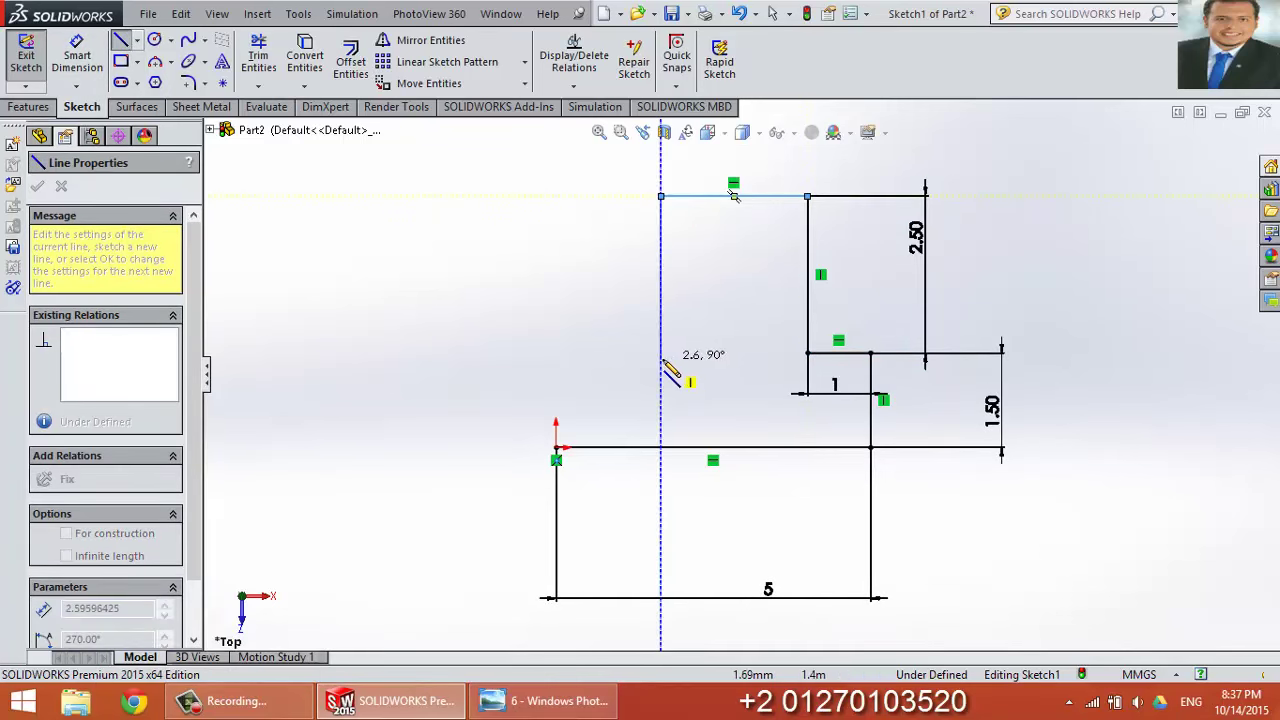
pyautogui.click(660, 352)
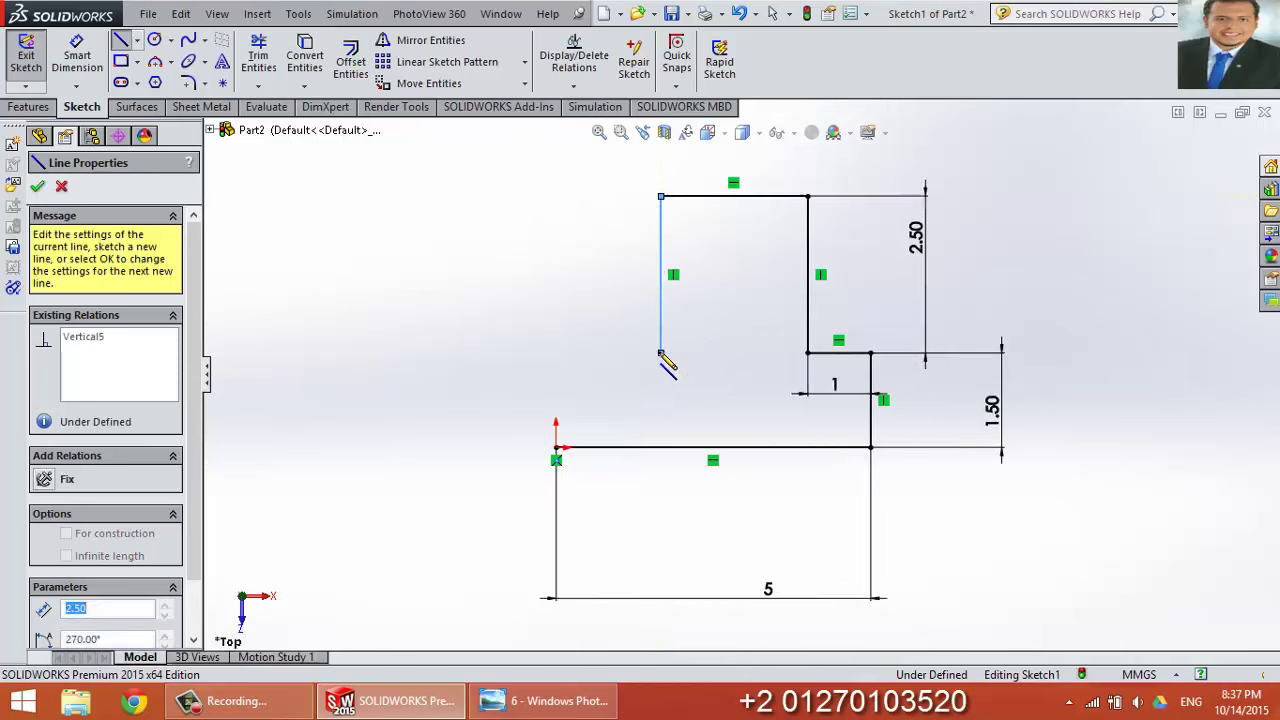
pyautogui.click(556, 352)
pyautogui.click(556, 447)
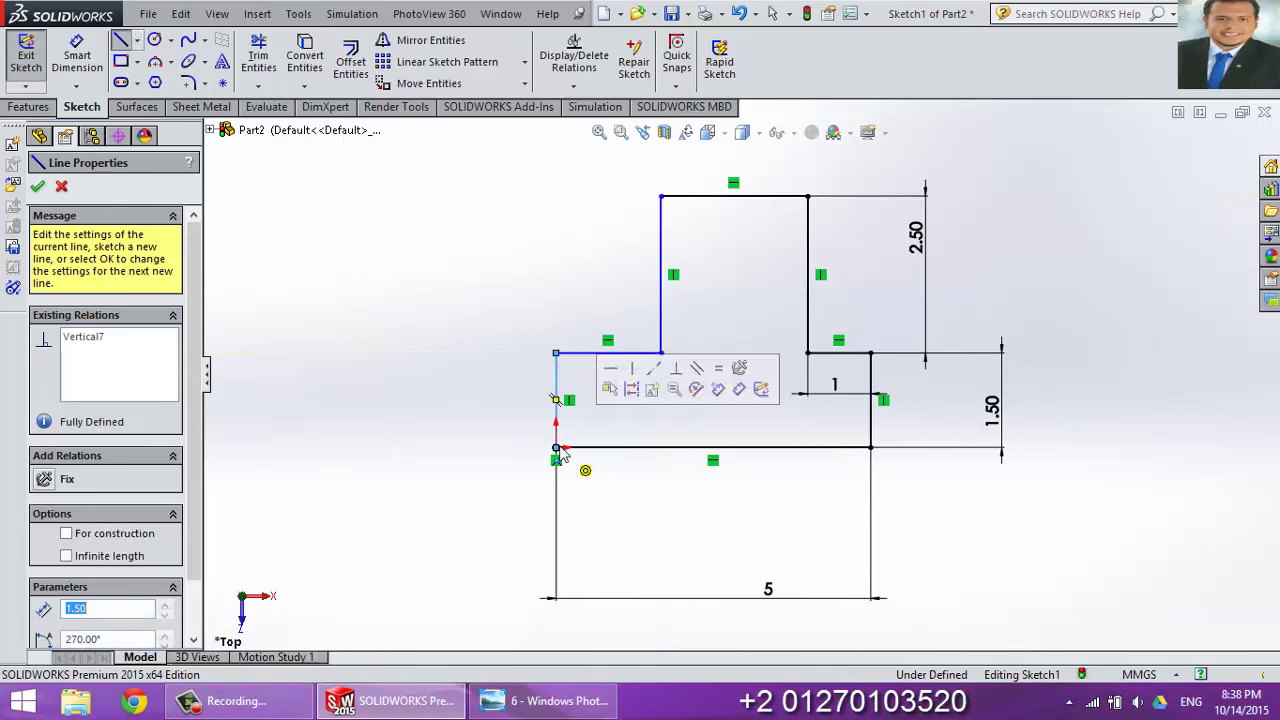
pyautogui.press('Escape')
# Dimension the top edge 3 and the left vertical 2.50, keeping the redundant step dimension driven.
pyautogui.click(76, 60)
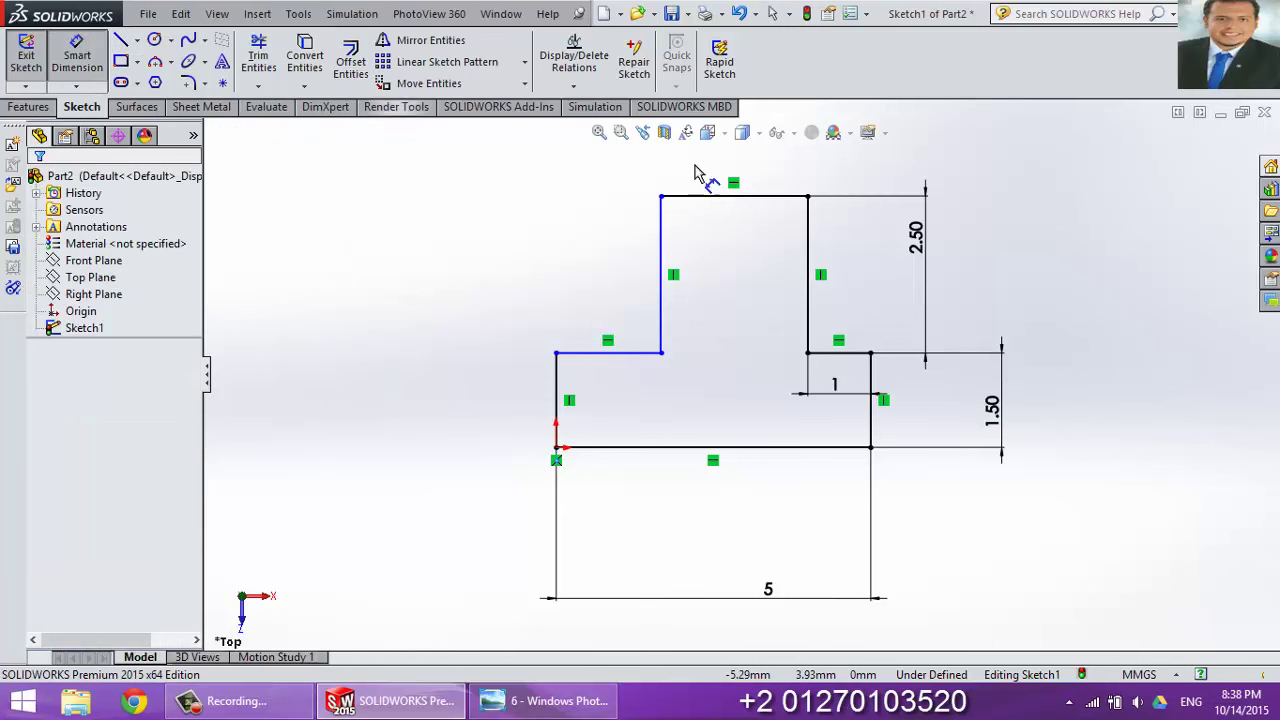
pyautogui.click(766, 196)
pyautogui.click(766, 165)
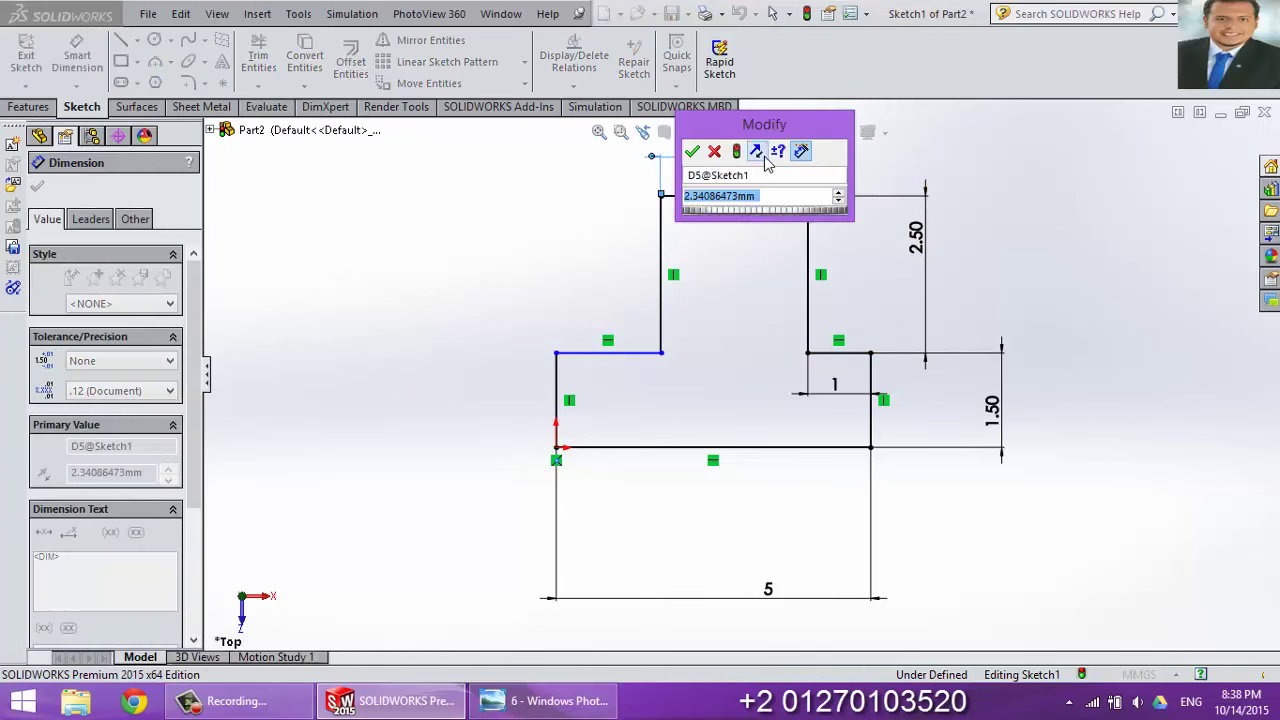
pyautogui.write('3')
pyautogui.press('Return')
pyautogui.click(631, 276)
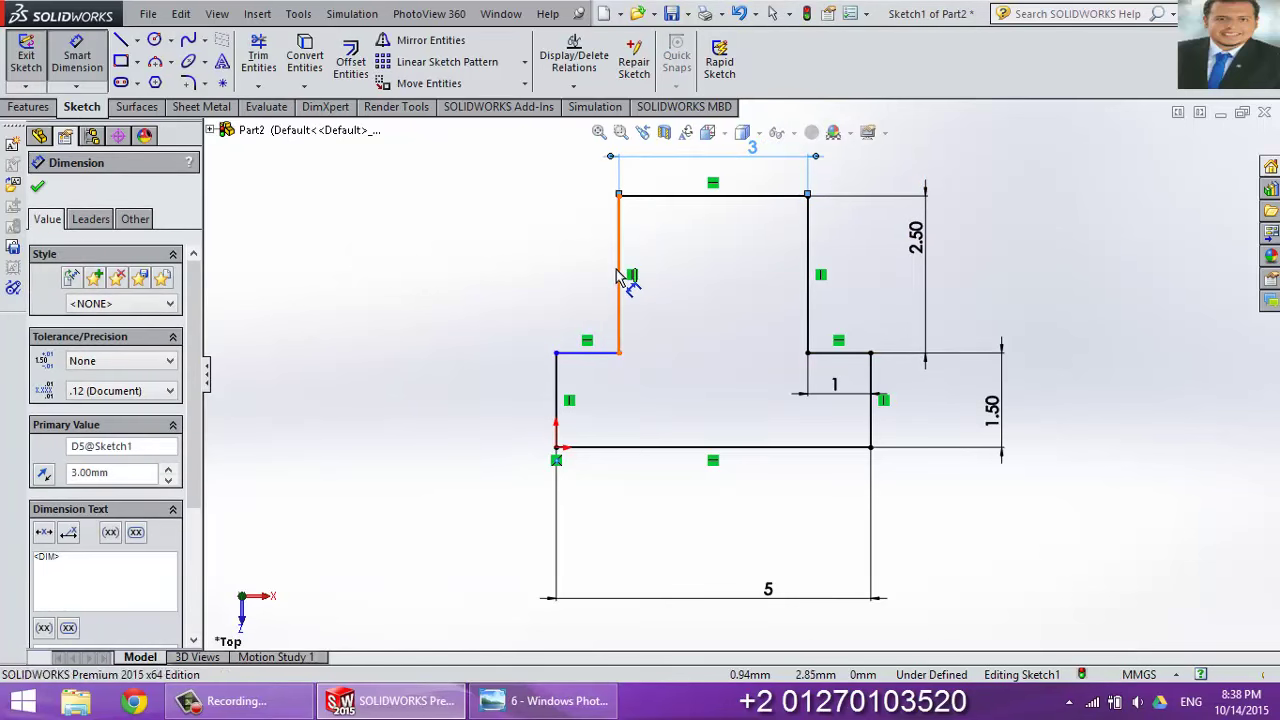
pyautogui.click(588, 282)
pyautogui.write('2.')
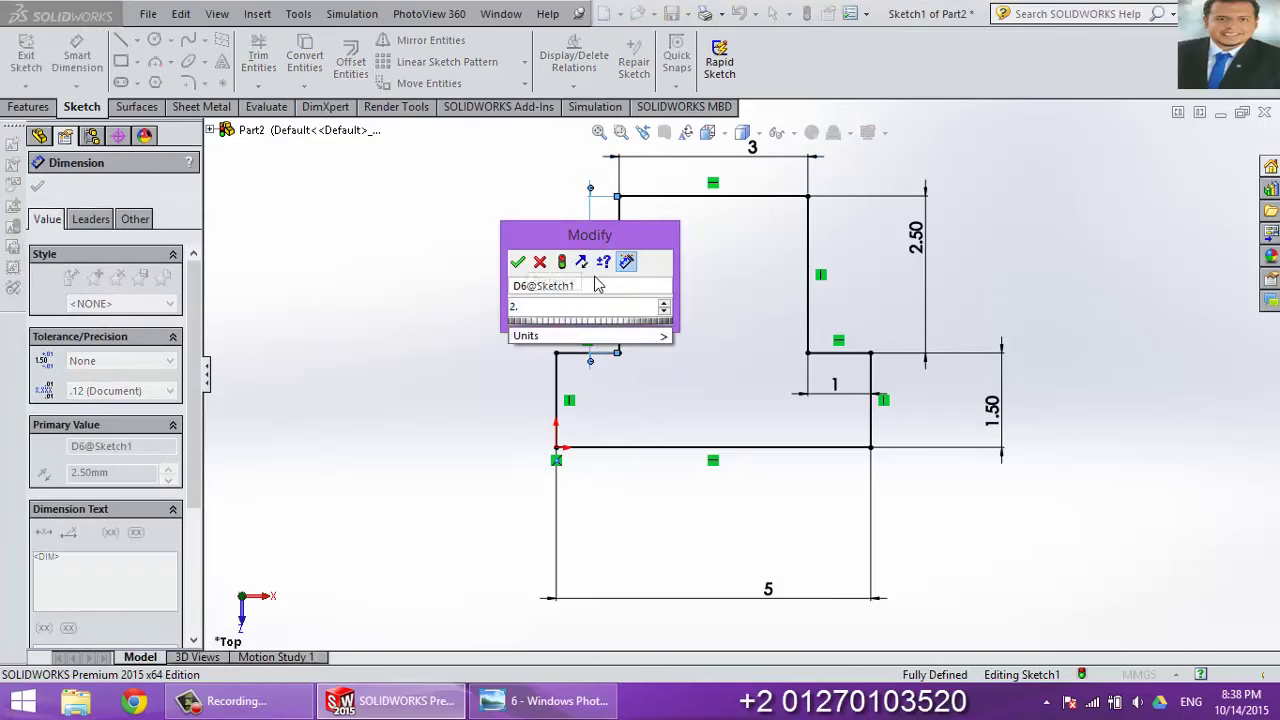
pyautogui.press('Return')
pyautogui.click(581, 357)
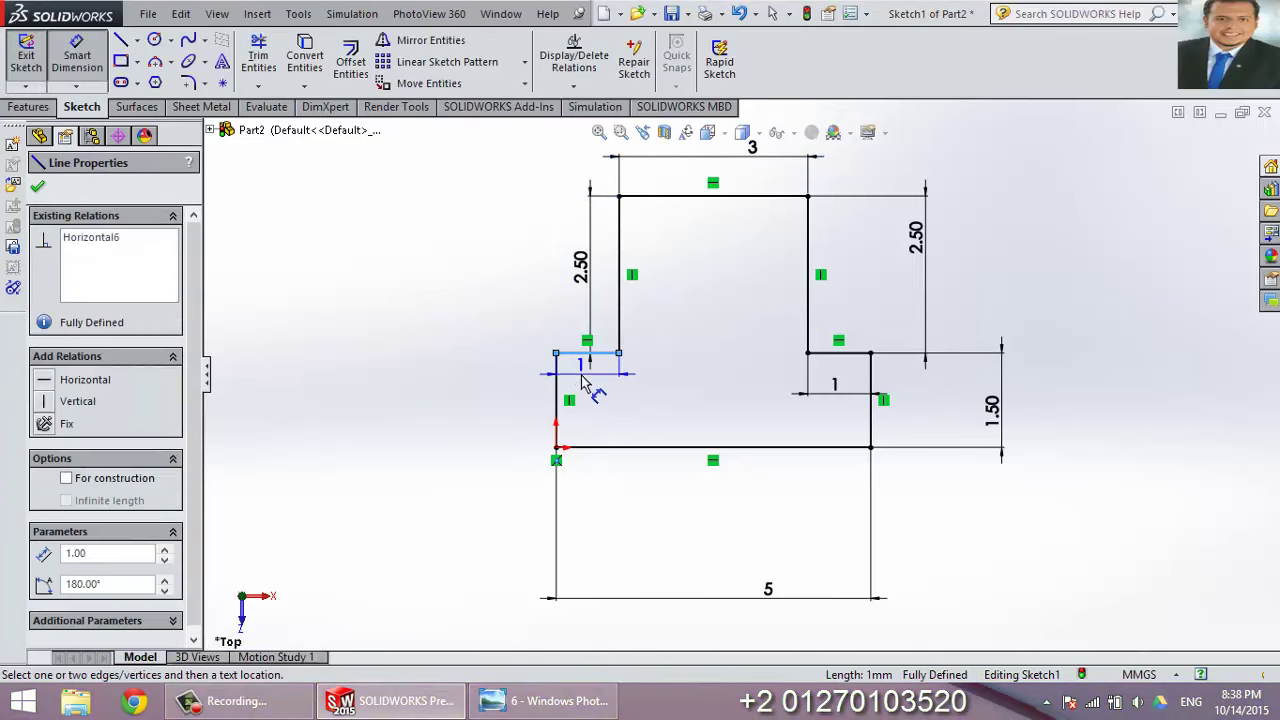
pyautogui.click(588, 387)
pyautogui.click(750, 372)
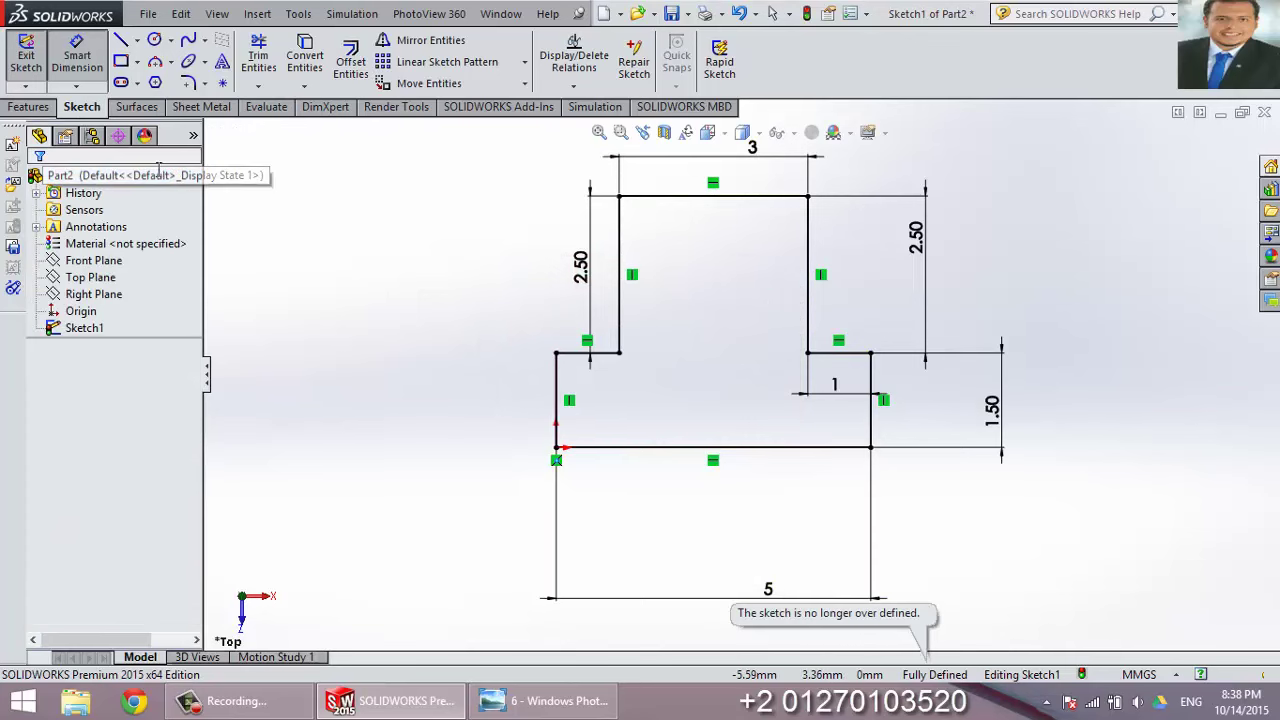
pyautogui.click(548, 706)
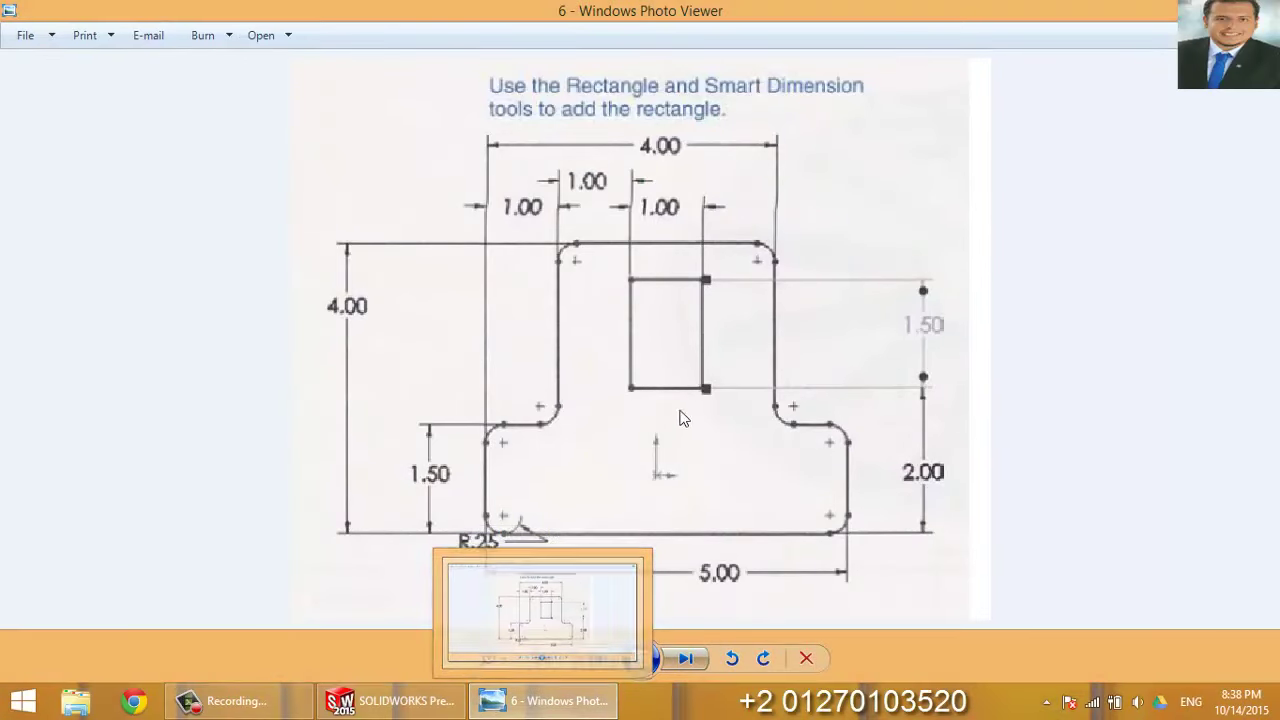
pyautogui.click(503, 706)
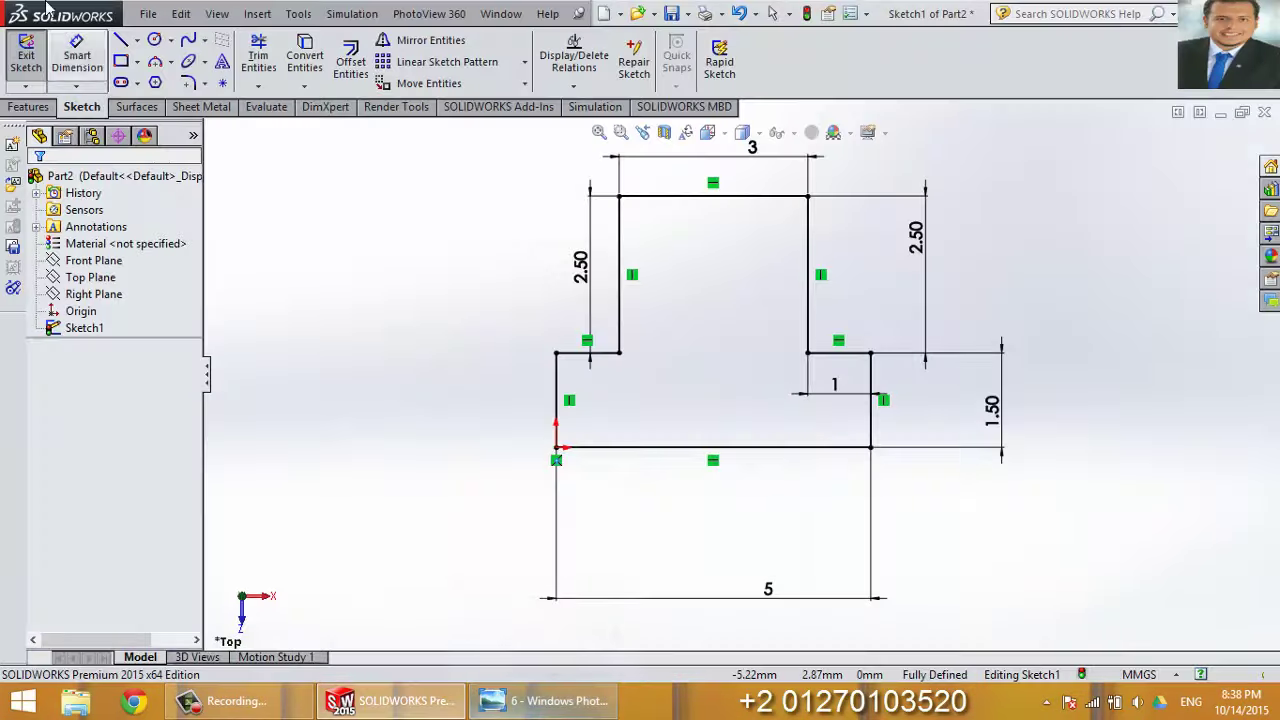
# Draw a rectangle inside the upper block, placed 1 from the block's left edge.
pyautogui.click(121, 63)
pyautogui.moveTo(684, 226); pyautogui.dragTo(752, 314)
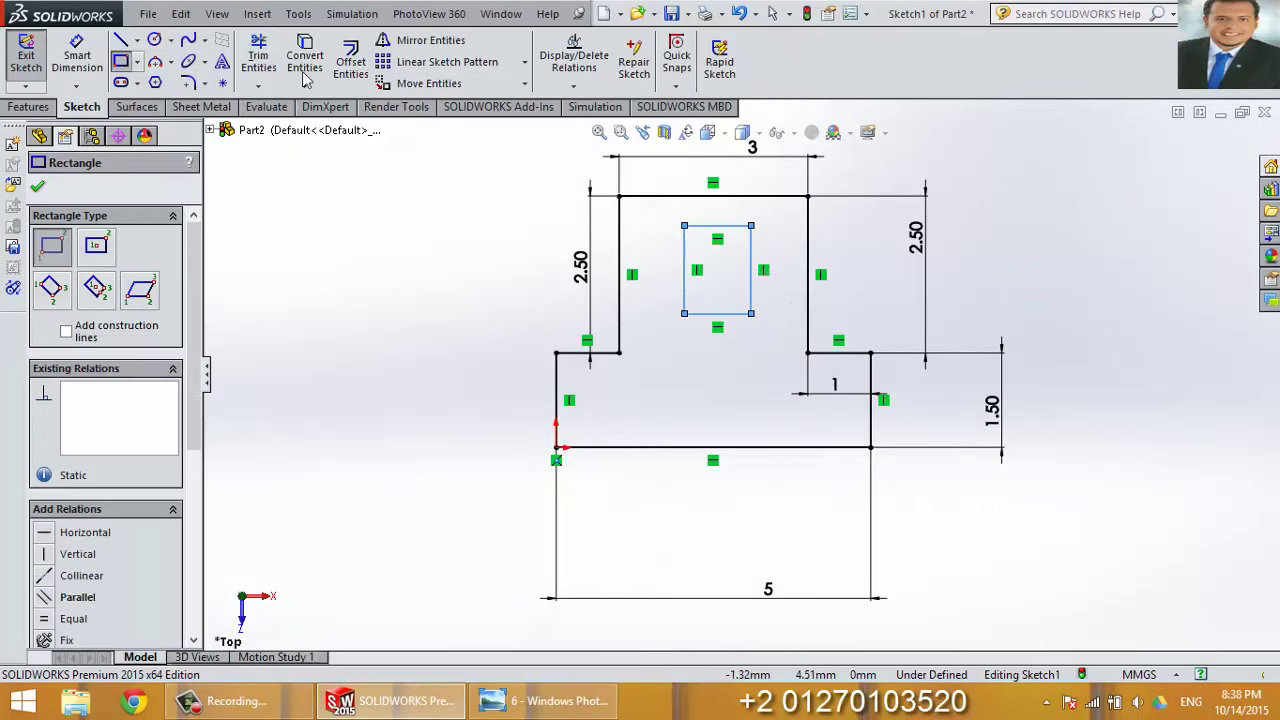
pyautogui.press('d')
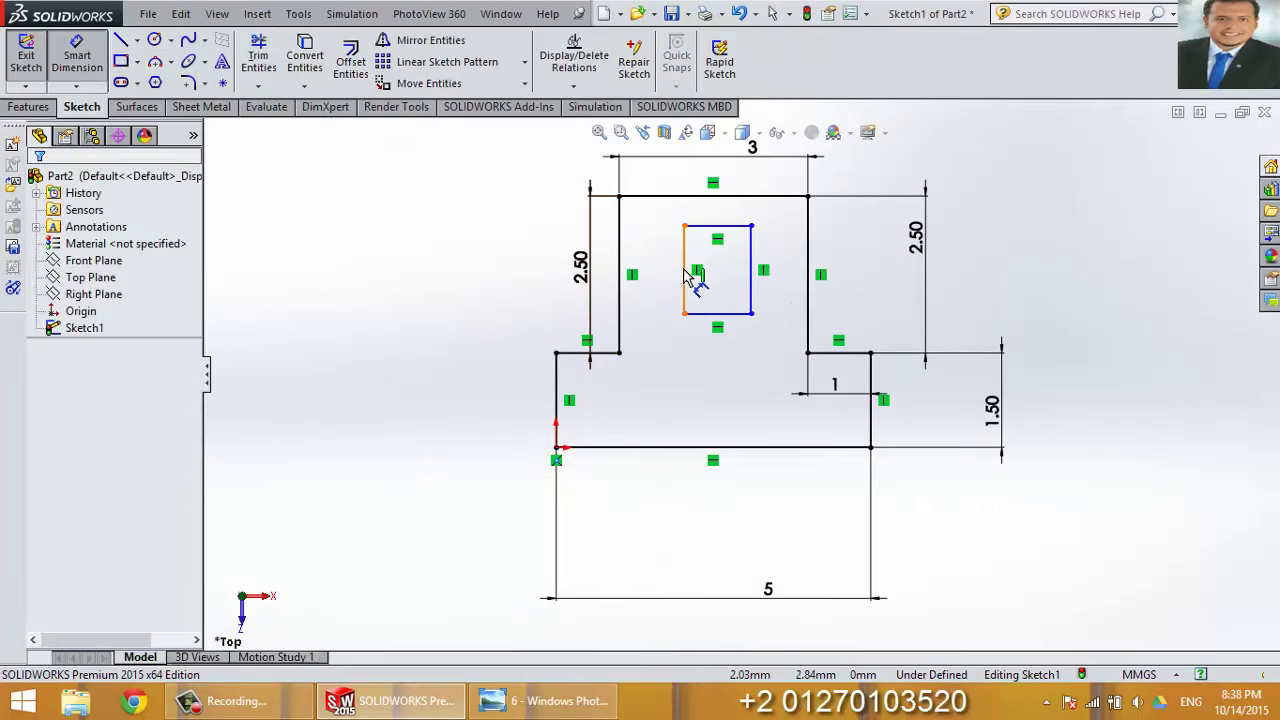
pyautogui.click(685, 276)
pyautogui.click(620, 270)
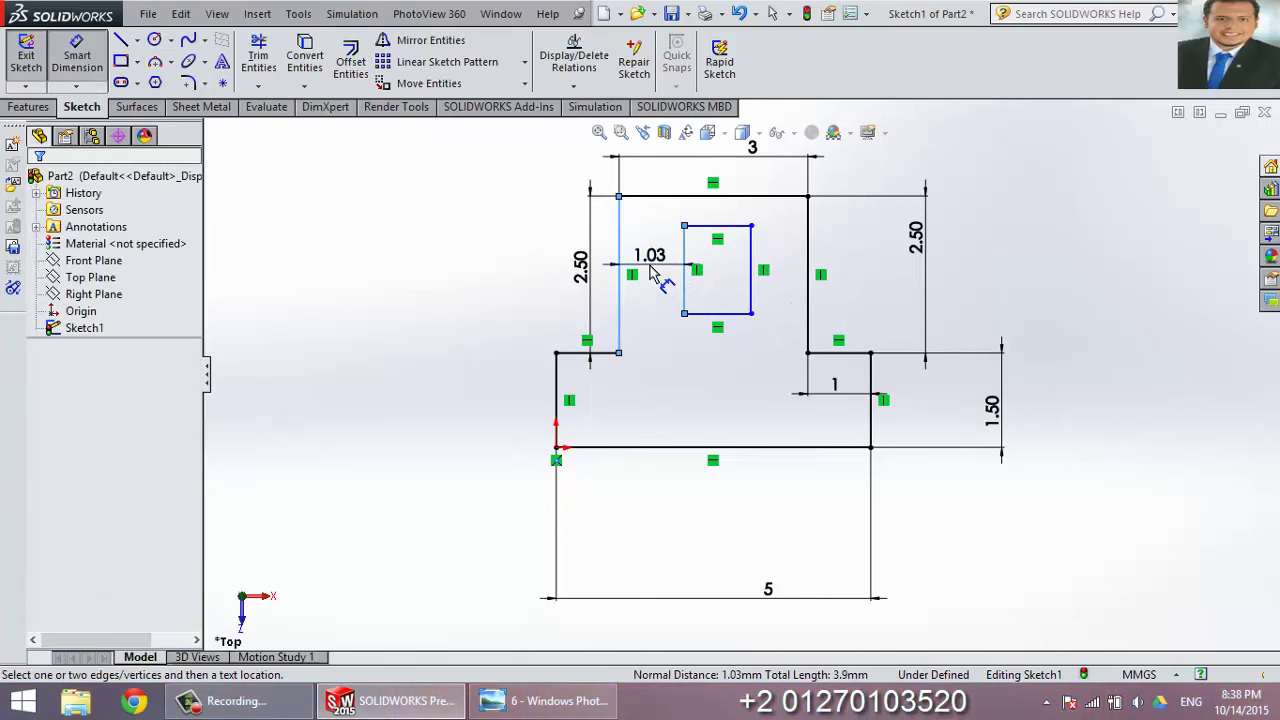
pyautogui.click(651, 272)
pyautogui.write('1.00mm')
pyautogui.press('Return')
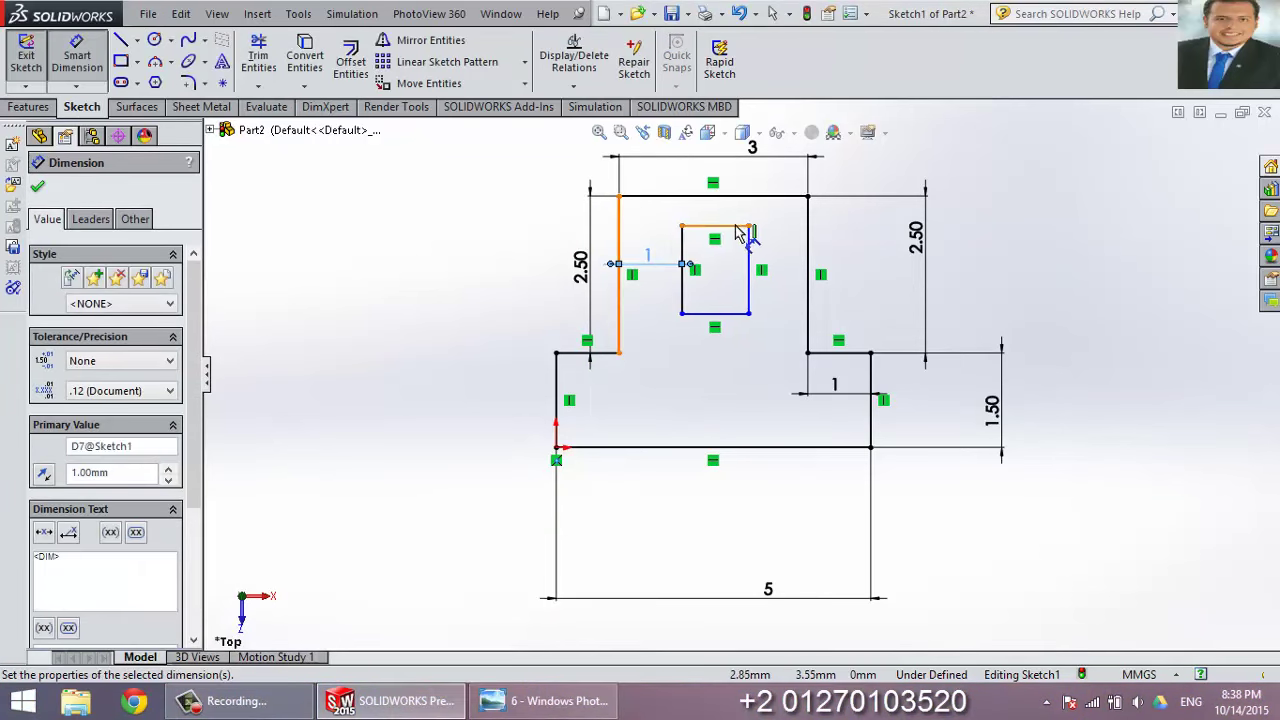
# Size the rectangle 1 wide by 1.50 tall.
pyautogui.click(737, 227)
pyautogui.click(714, 212)
pyautogui.press('Return')
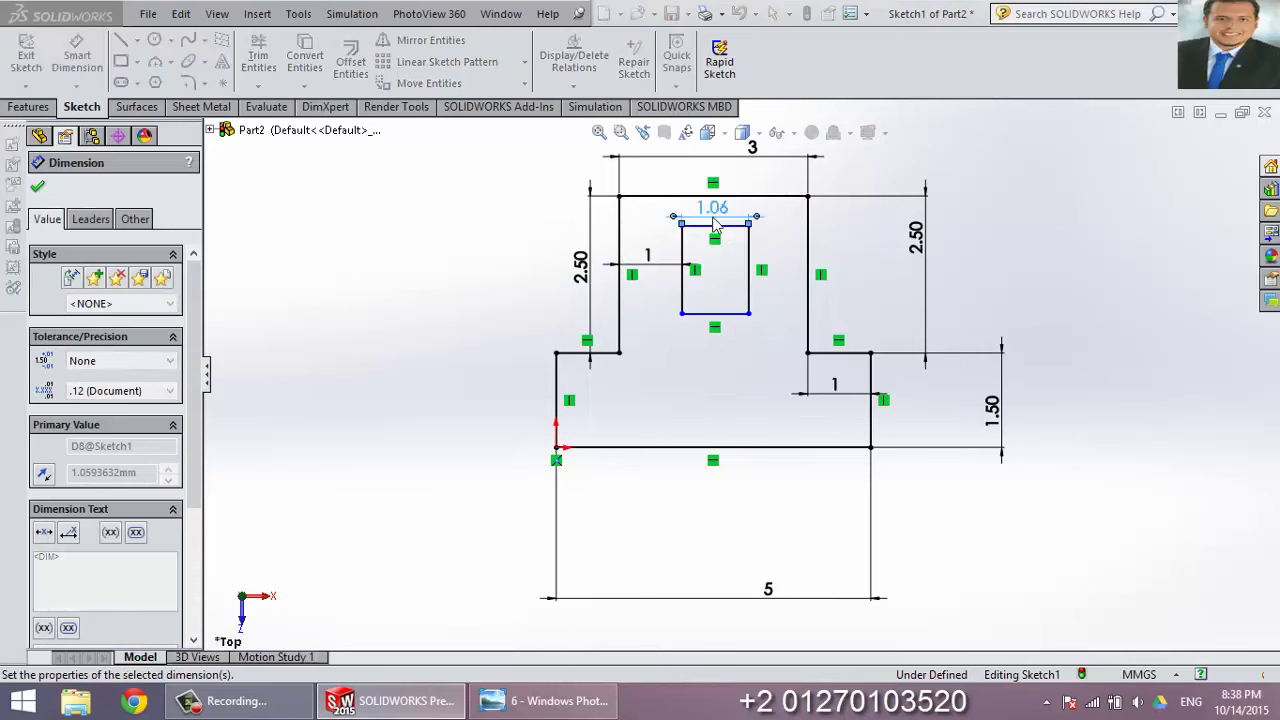
pyautogui.click(749, 277)
pyautogui.click(788, 285)
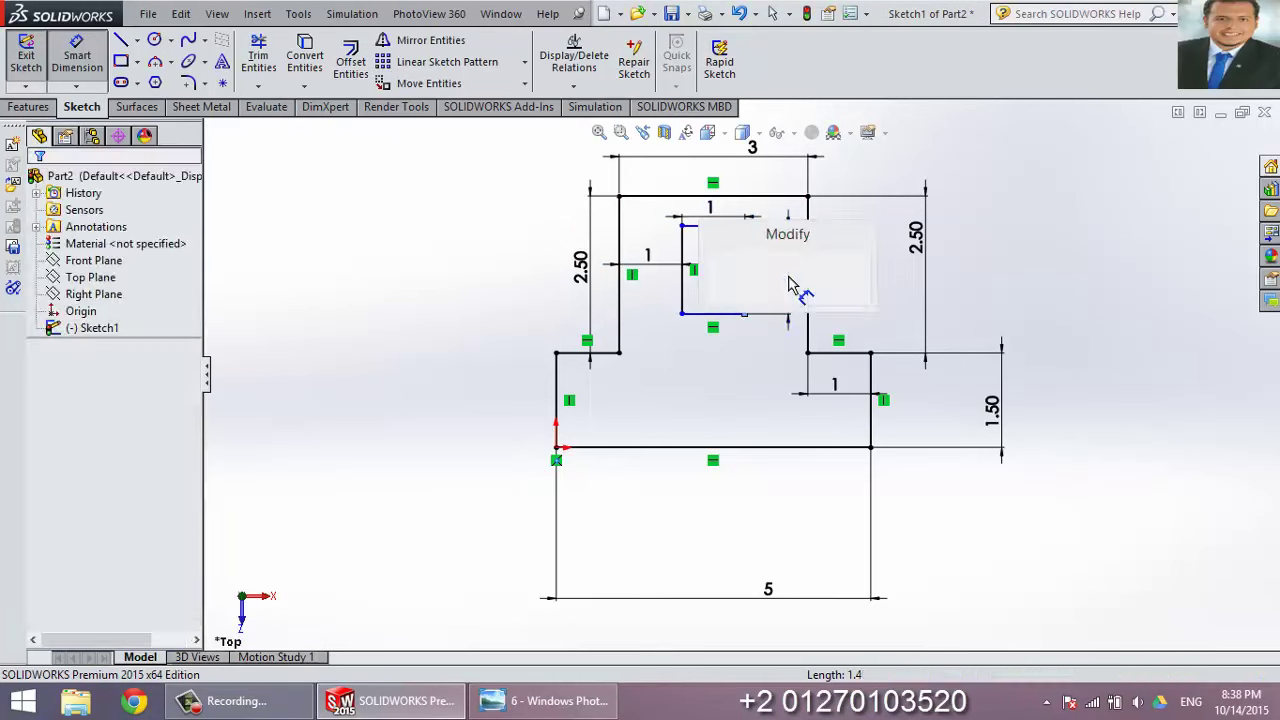
pyautogui.write('1.5')
pyautogui.press('Return')
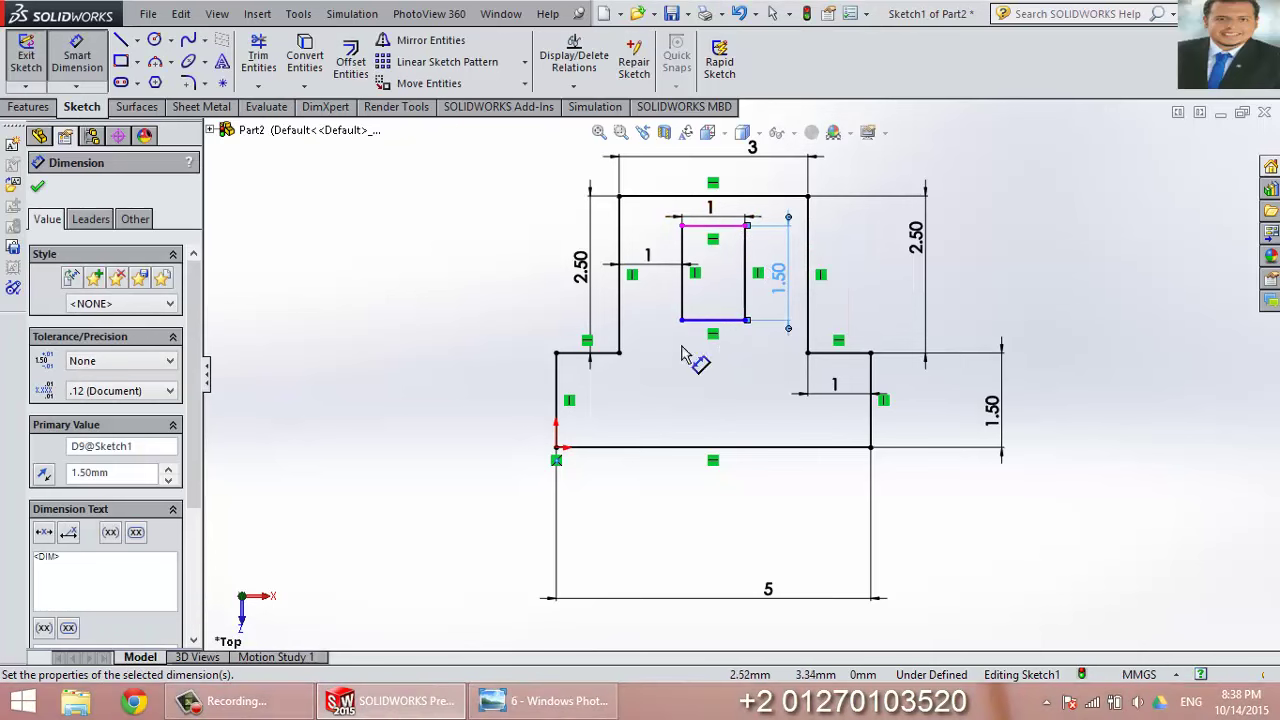
# Dimension the gap between the hole's top edge and the plate's top edge as 0.50.
pyautogui.click(541, 704)
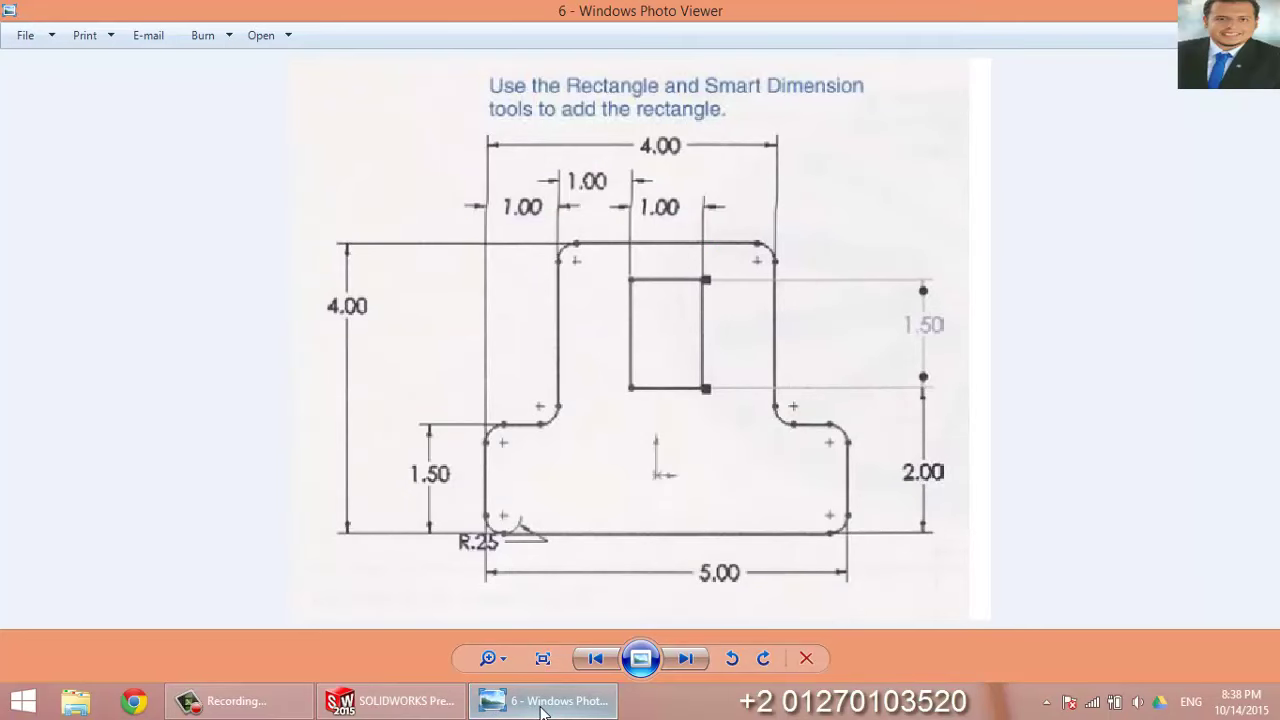
pyautogui.click(541, 704)
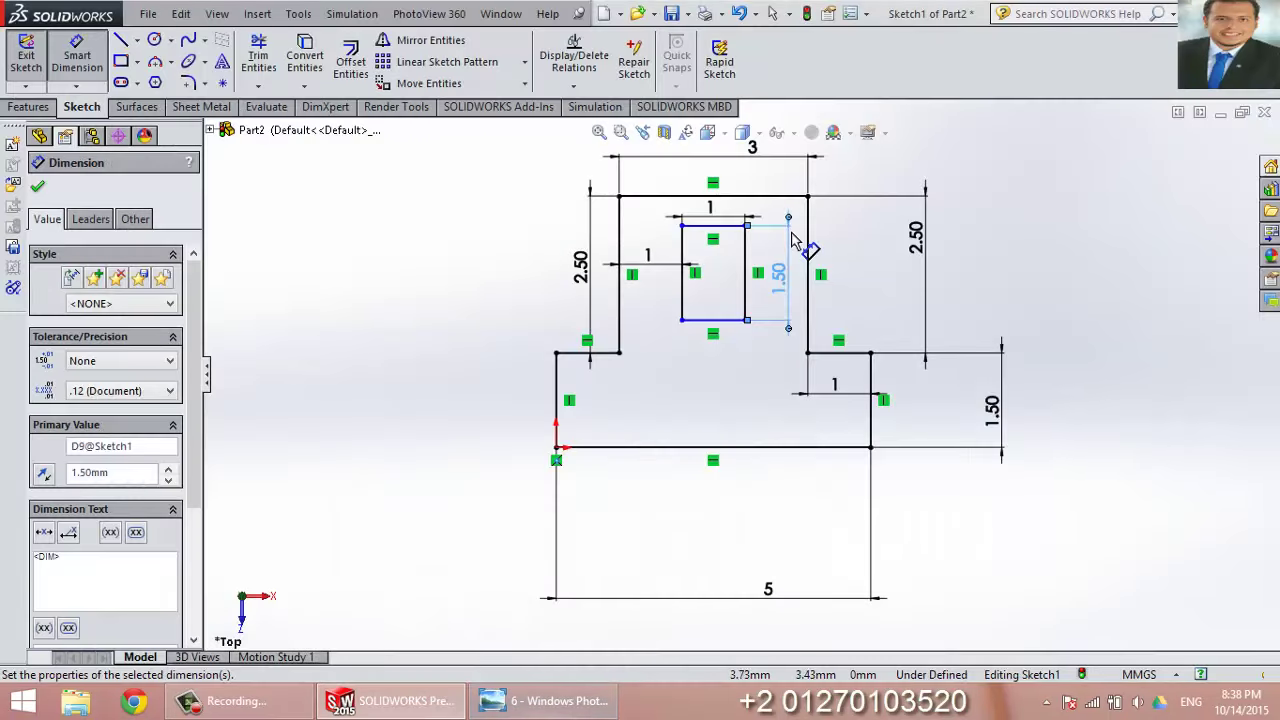
pyautogui.click(725, 225)
pyautogui.click(772, 197)
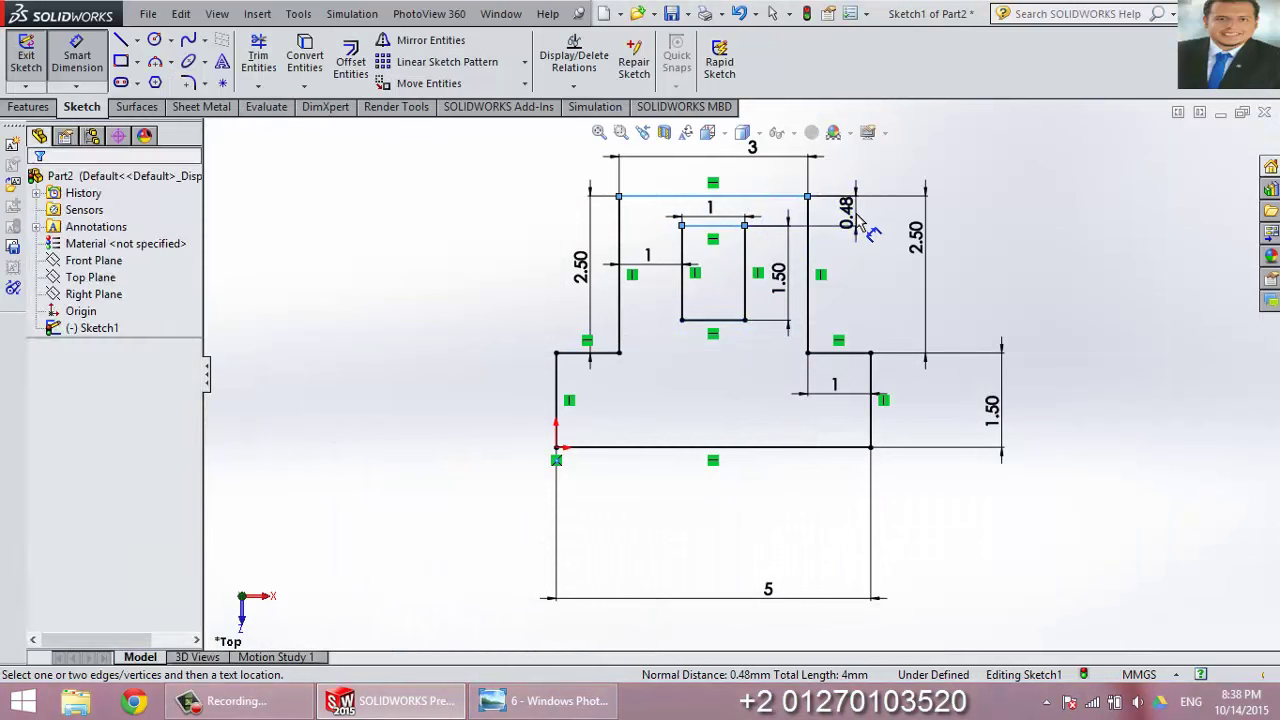
pyautogui.click(858, 222)
pyautogui.write('0.5')
pyautogui.press('Return')
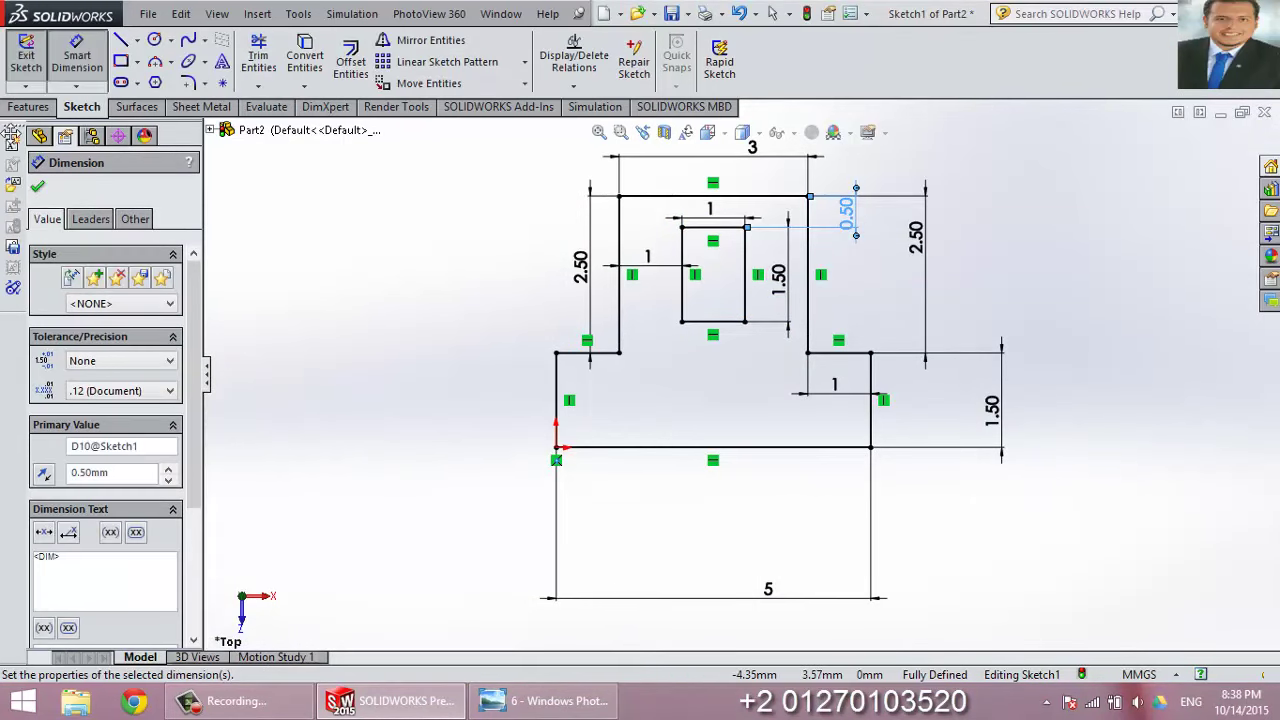
pyautogui.click(188, 82)
pyautogui.click(521, 712)
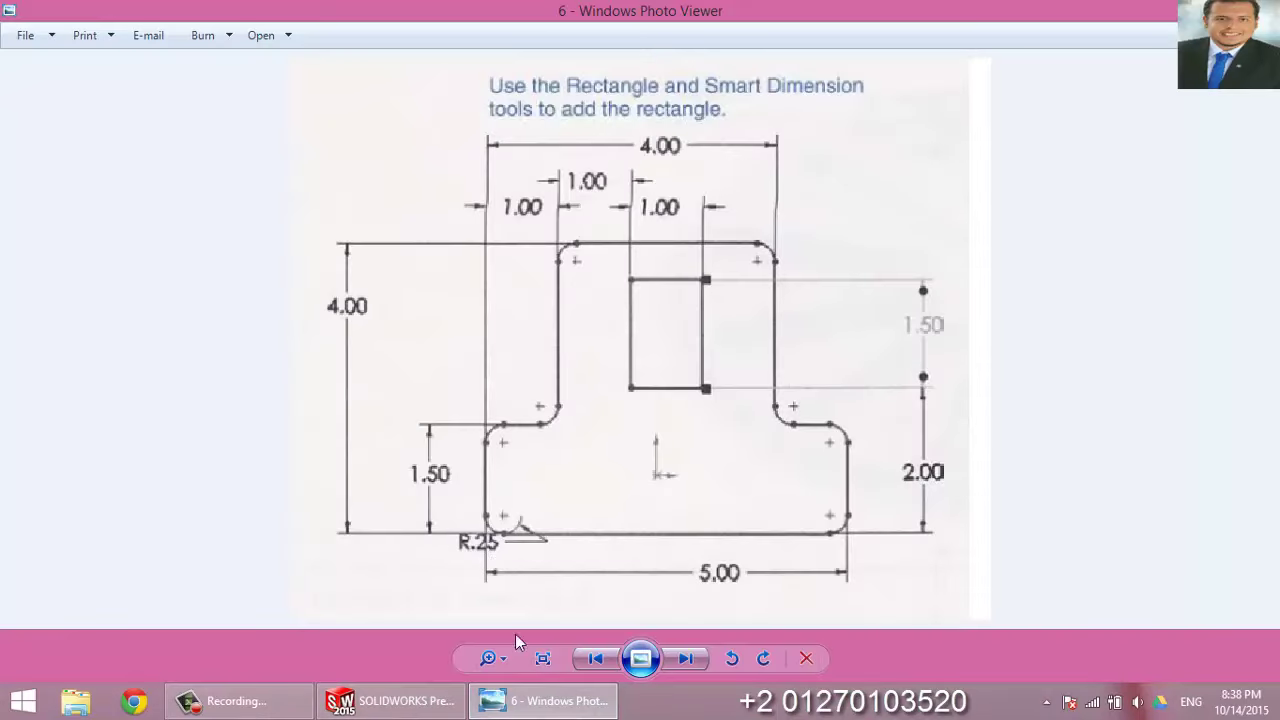
# Fillet the top, step and bottom corners of the T outline, eight in all.
pyautogui.click(392, 700)
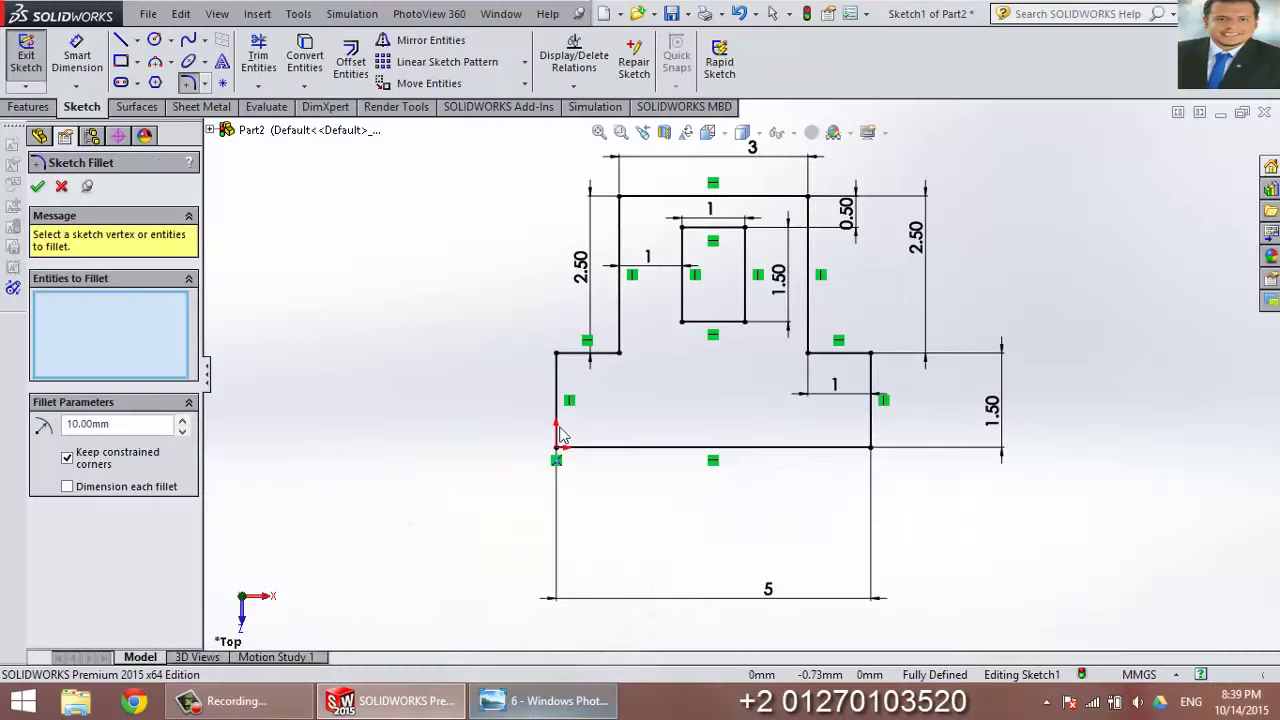
pyautogui.click(620, 200)
pyautogui.write('0.25')
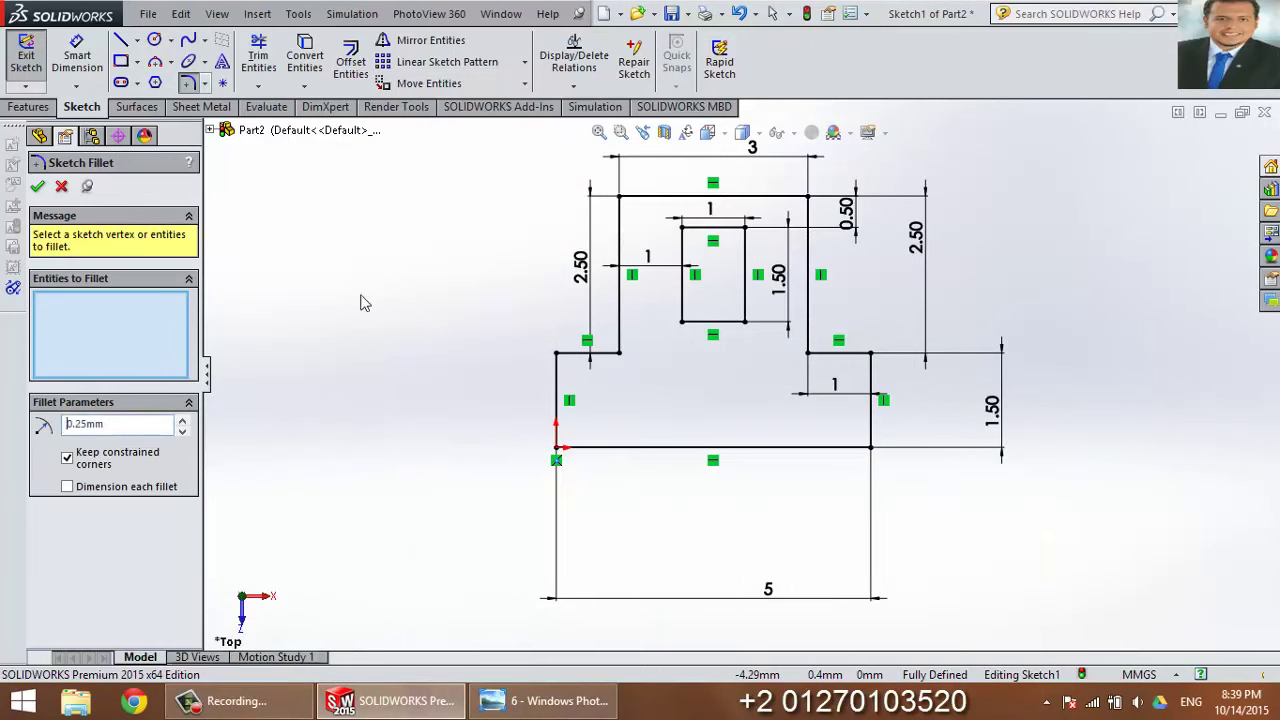
pyautogui.click(620, 198)
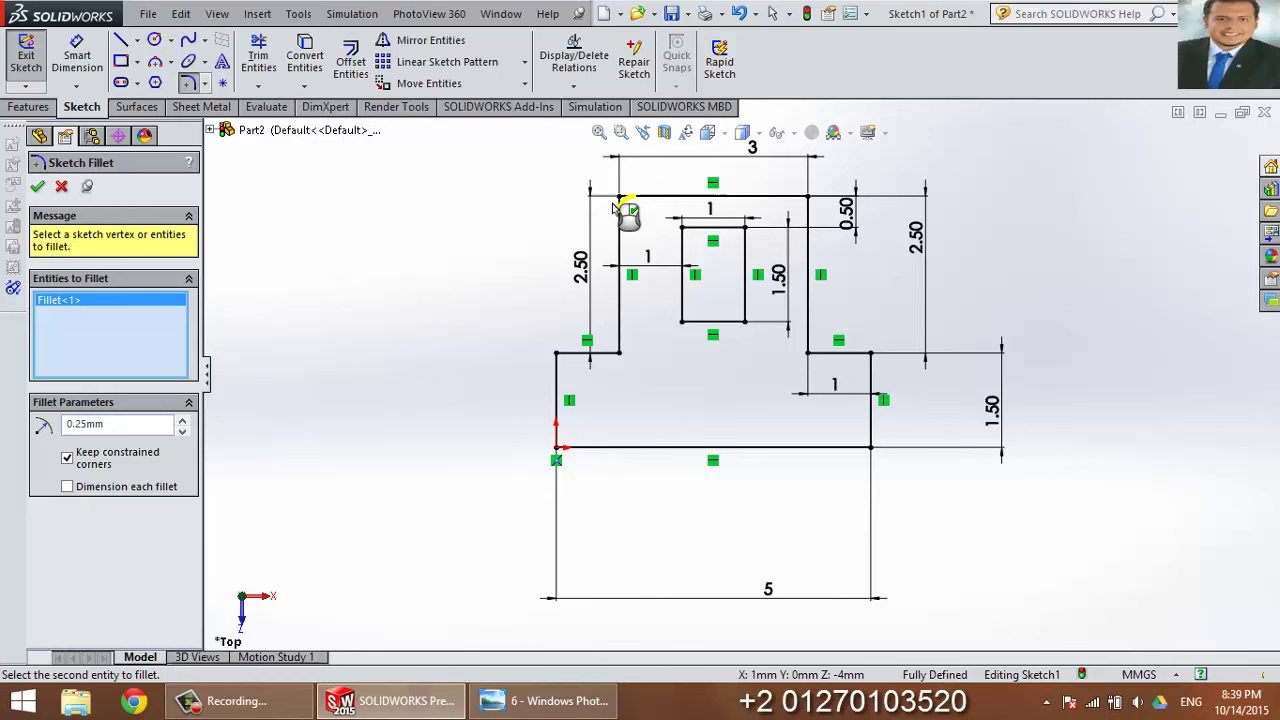
pyautogui.click(808, 198)
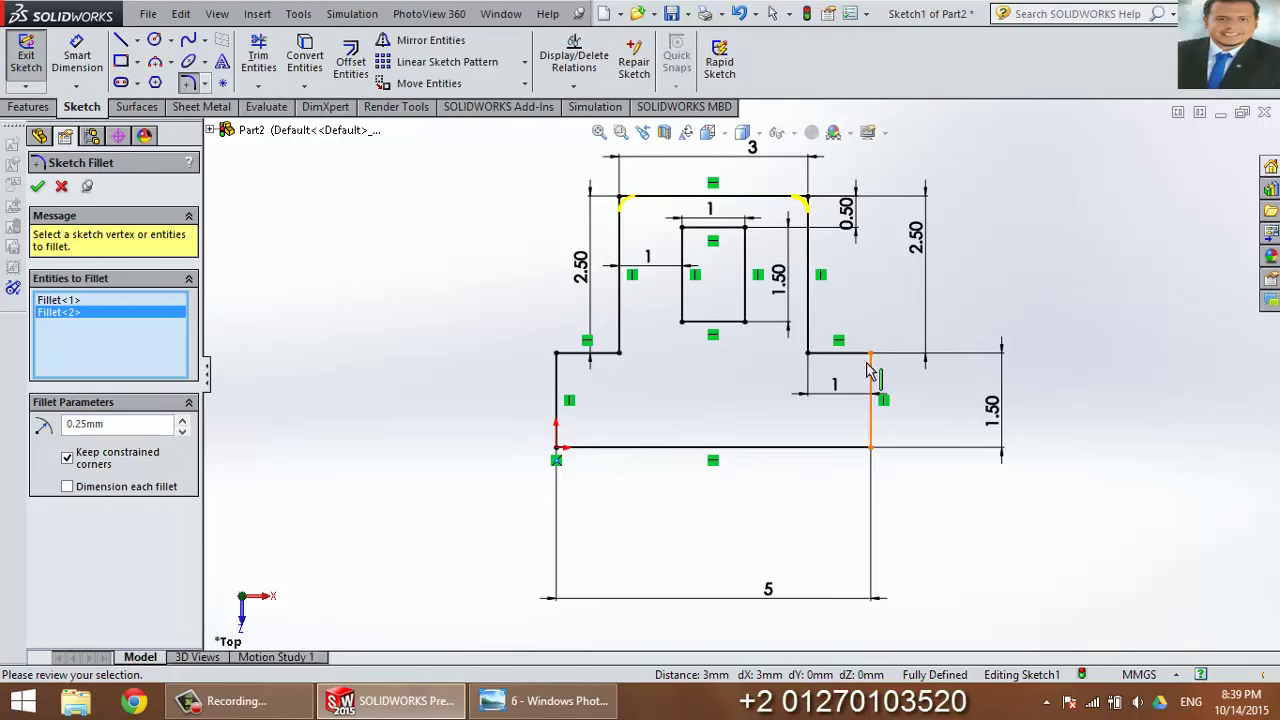
pyautogui.click(870, 353)
pyautogui.click(808, 353)
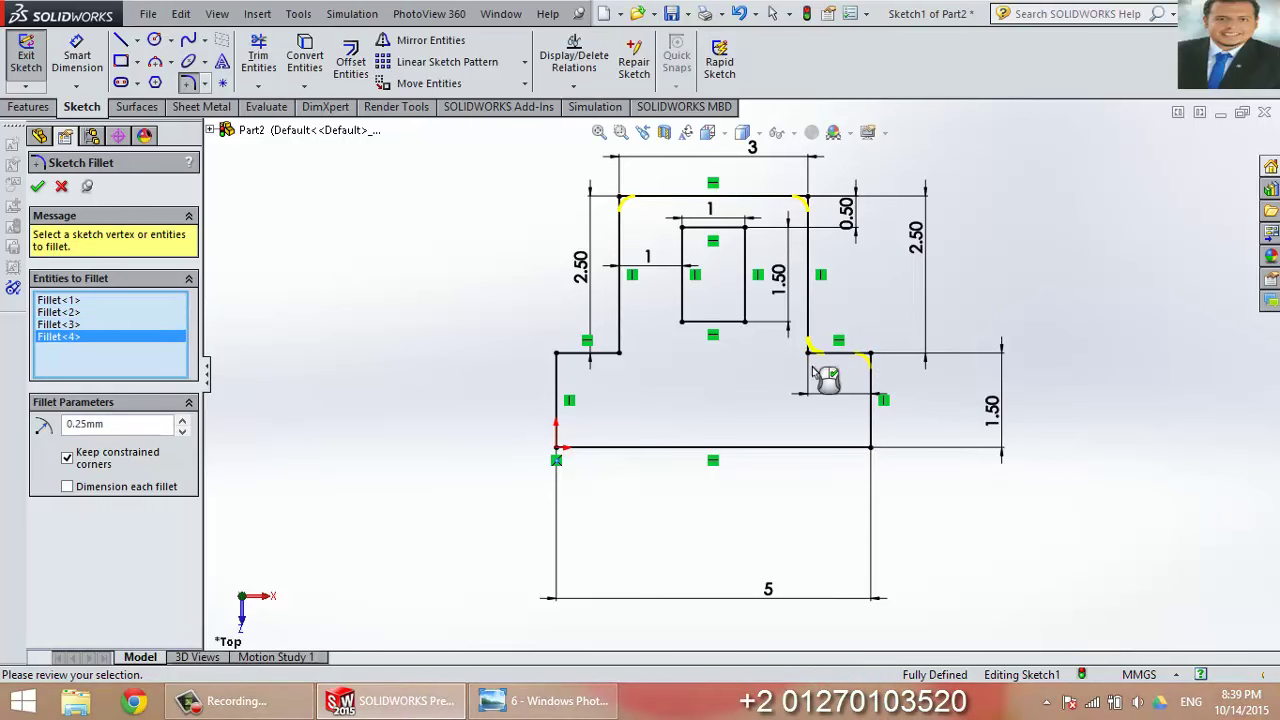
pyautogui.click(870, 447)
pyautogui.click(557, 447)
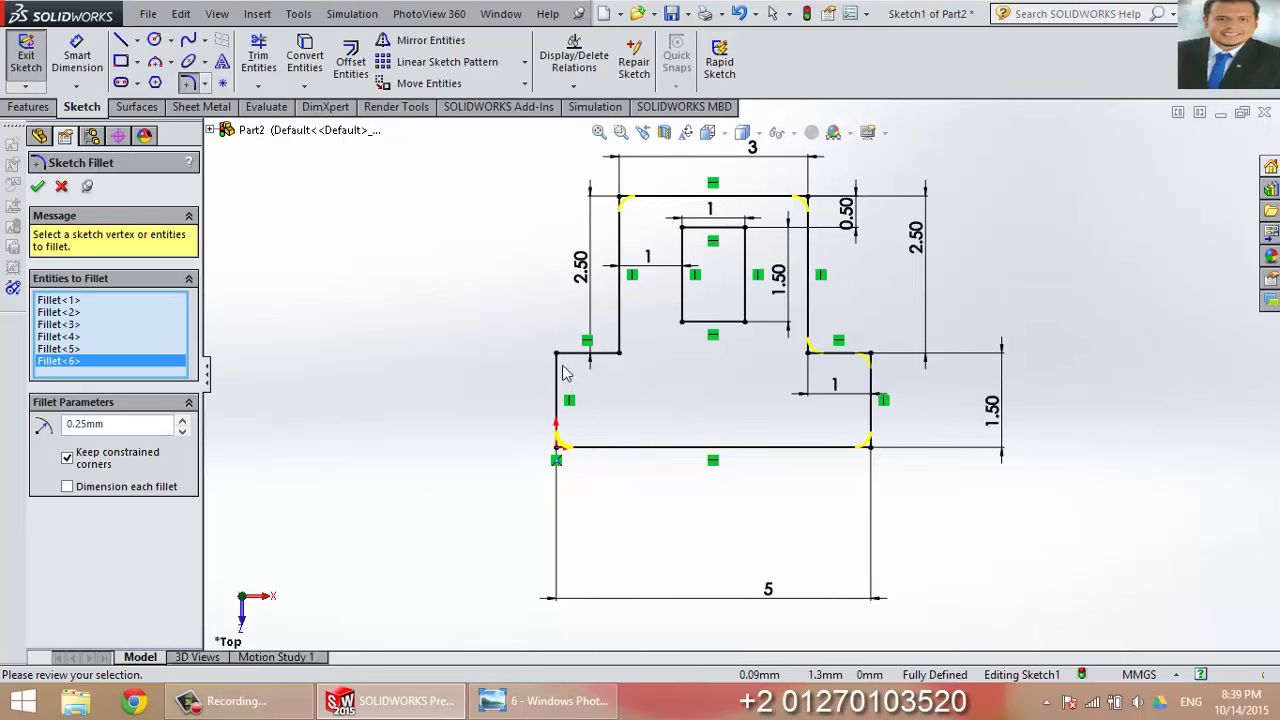
pyautogui.click(557, 352)
pyautogui.click(620, 352)
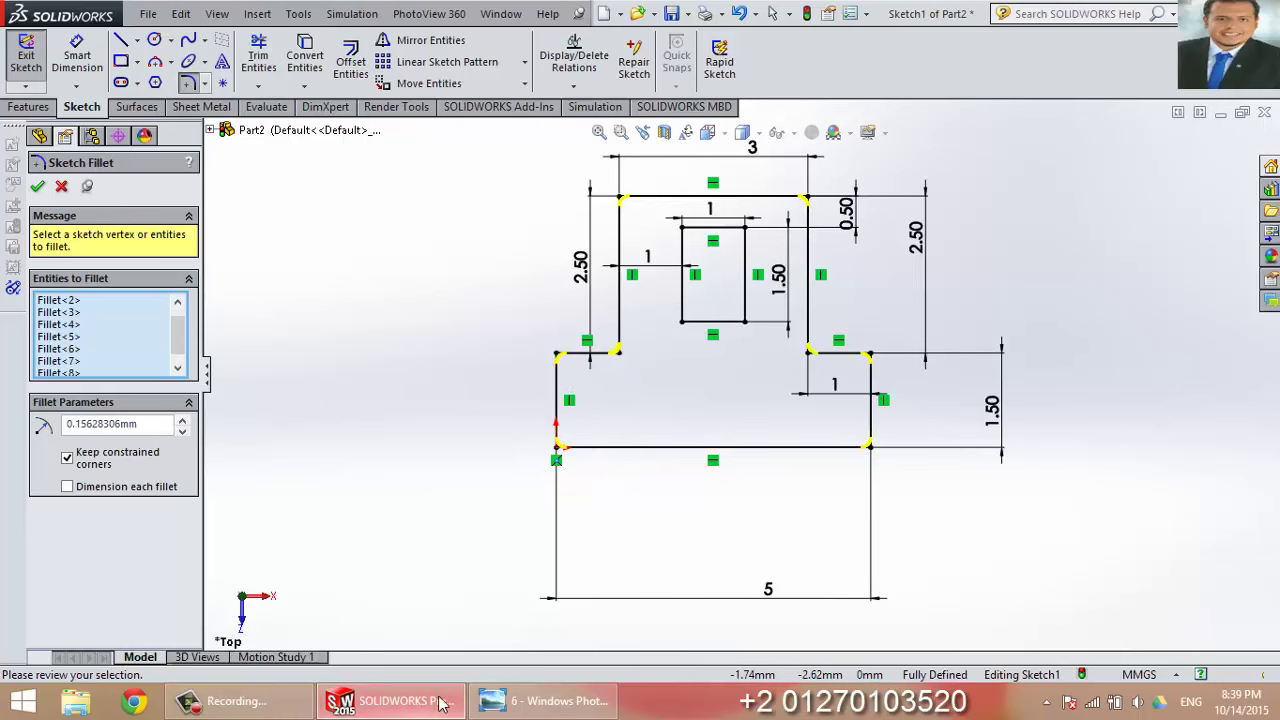
pyautogui.click(500, 703)
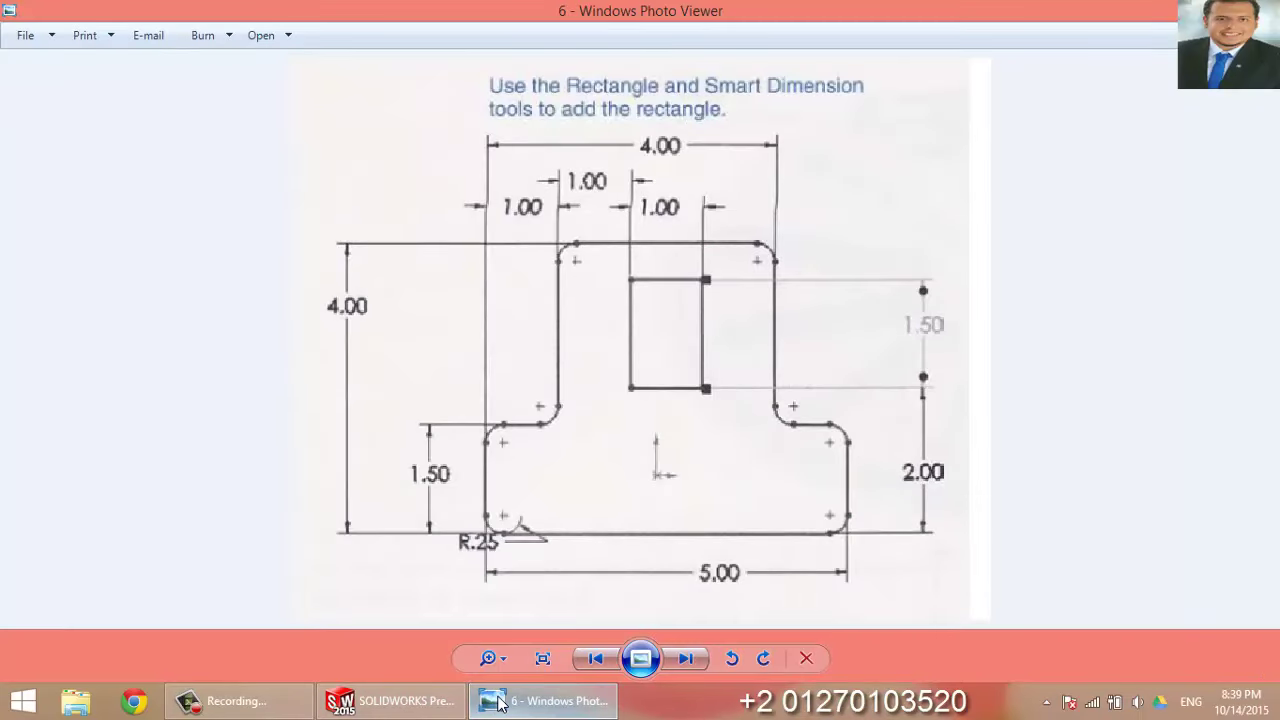
pyautogui.click(500, 703)
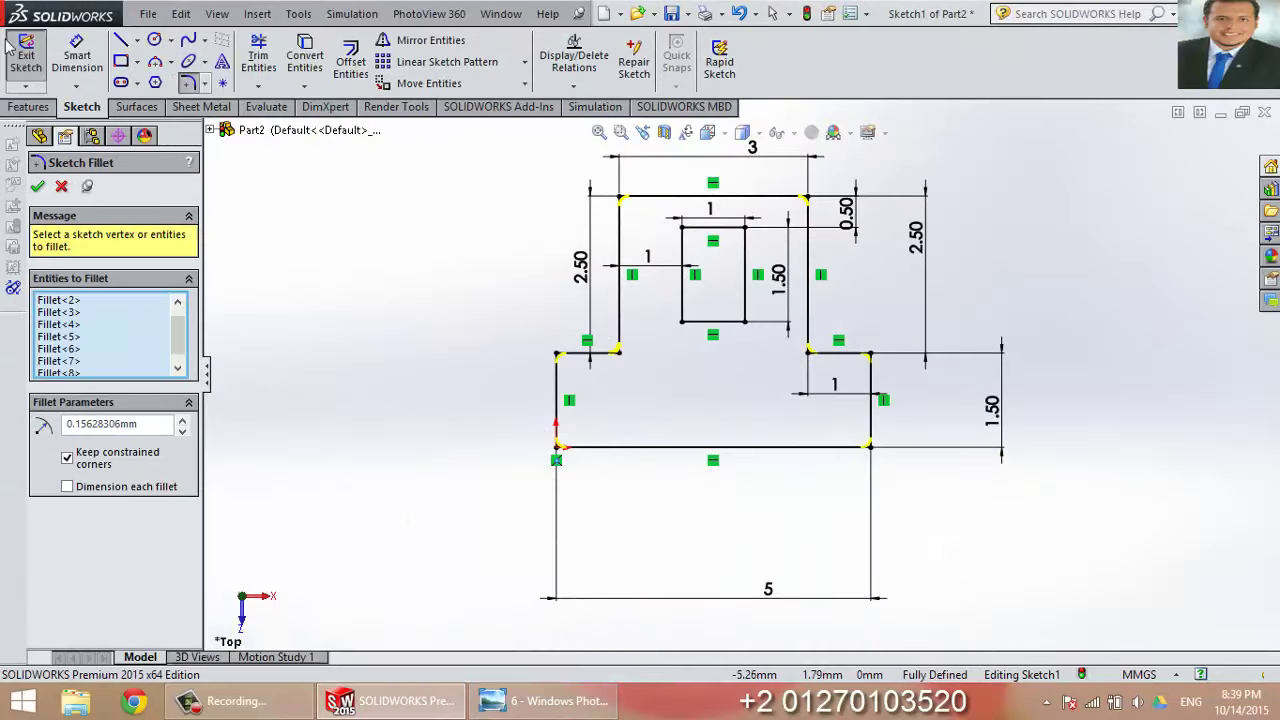
pyautogui.click(43, 192)
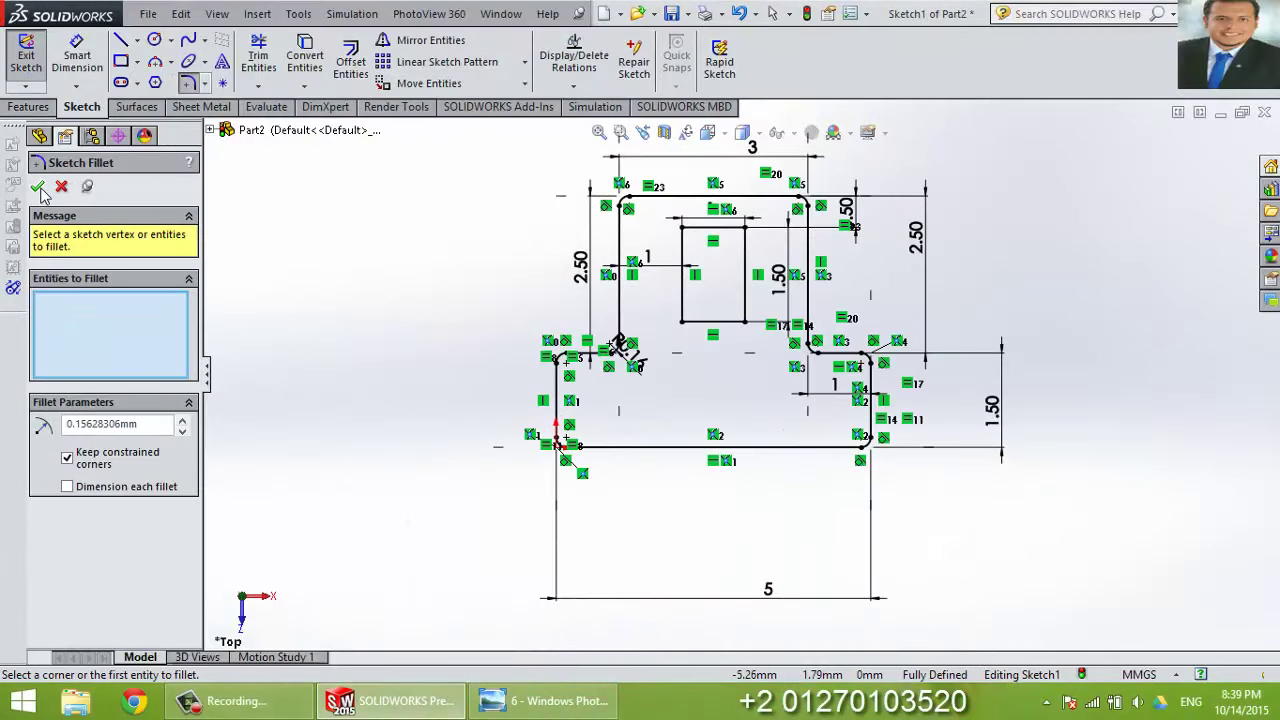
pyautogui.click(40, 189)
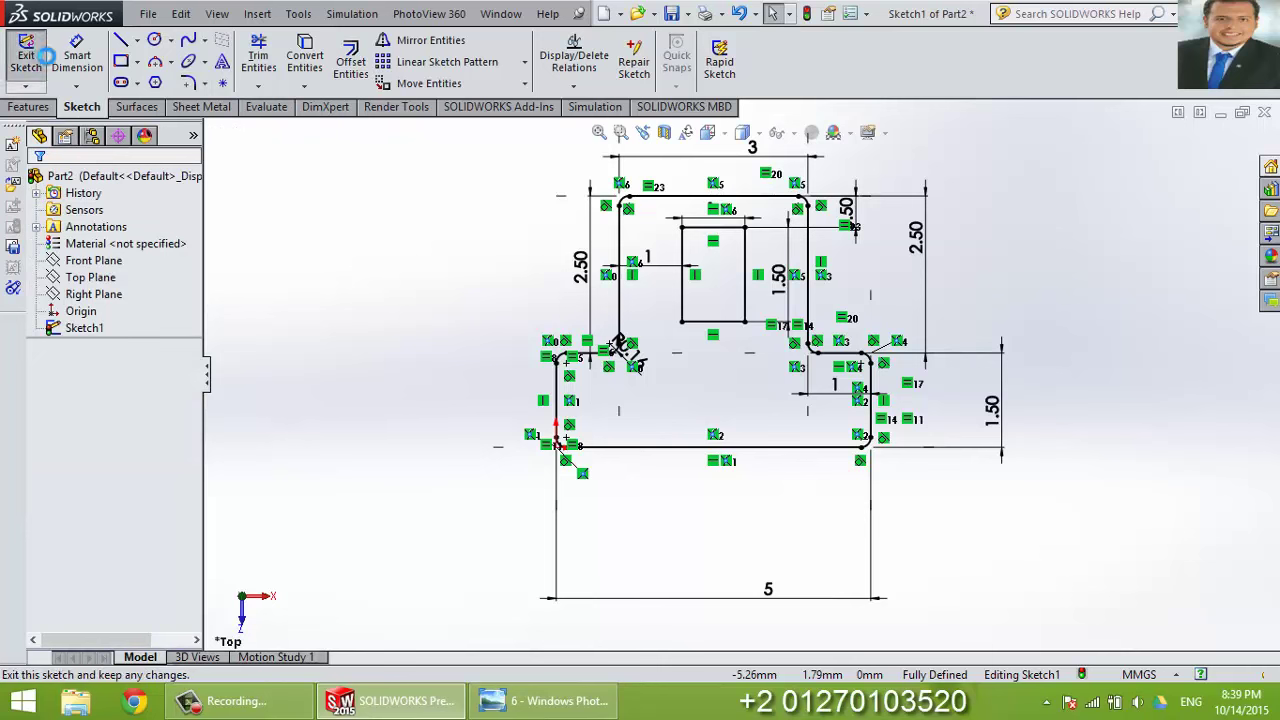
# Exit the sketch and extrude it as Boss-Extrude1 with a Blind depth of 1 mm.
pyautogui.click(26, 55)
pyautogui.click(34, 58)
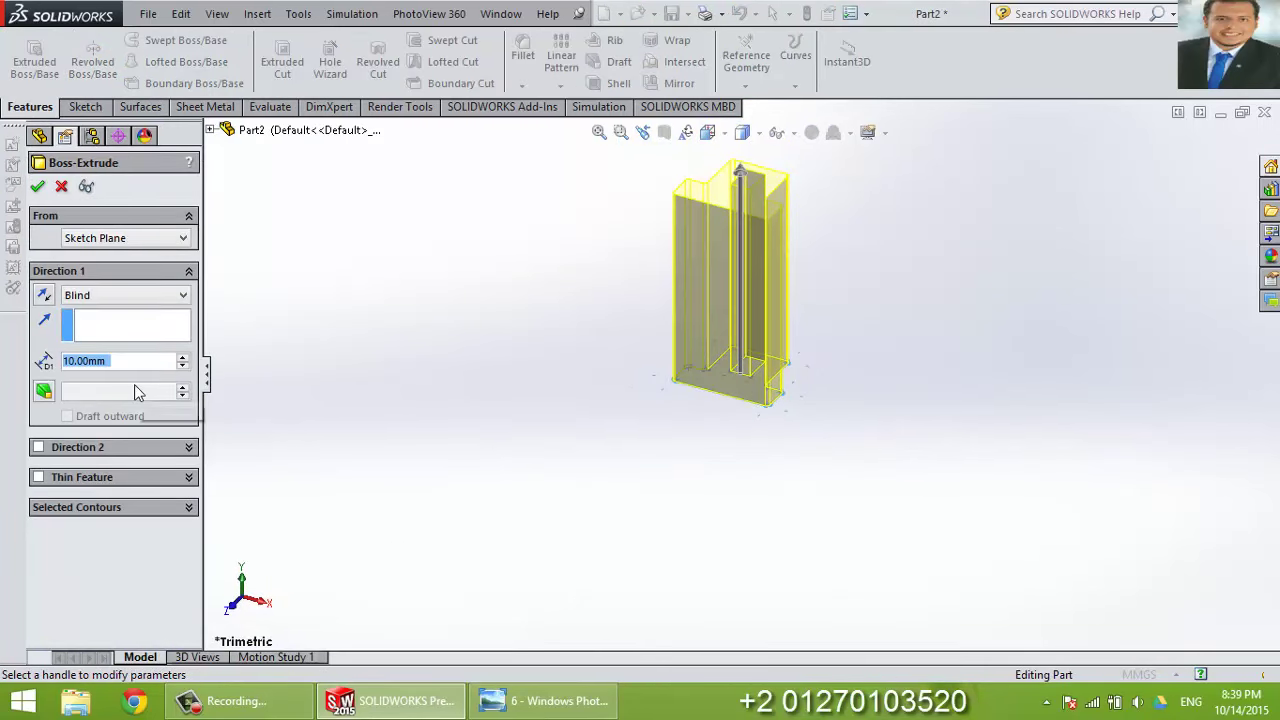
pyautogui.write('3')
pyautogui.press('Return')
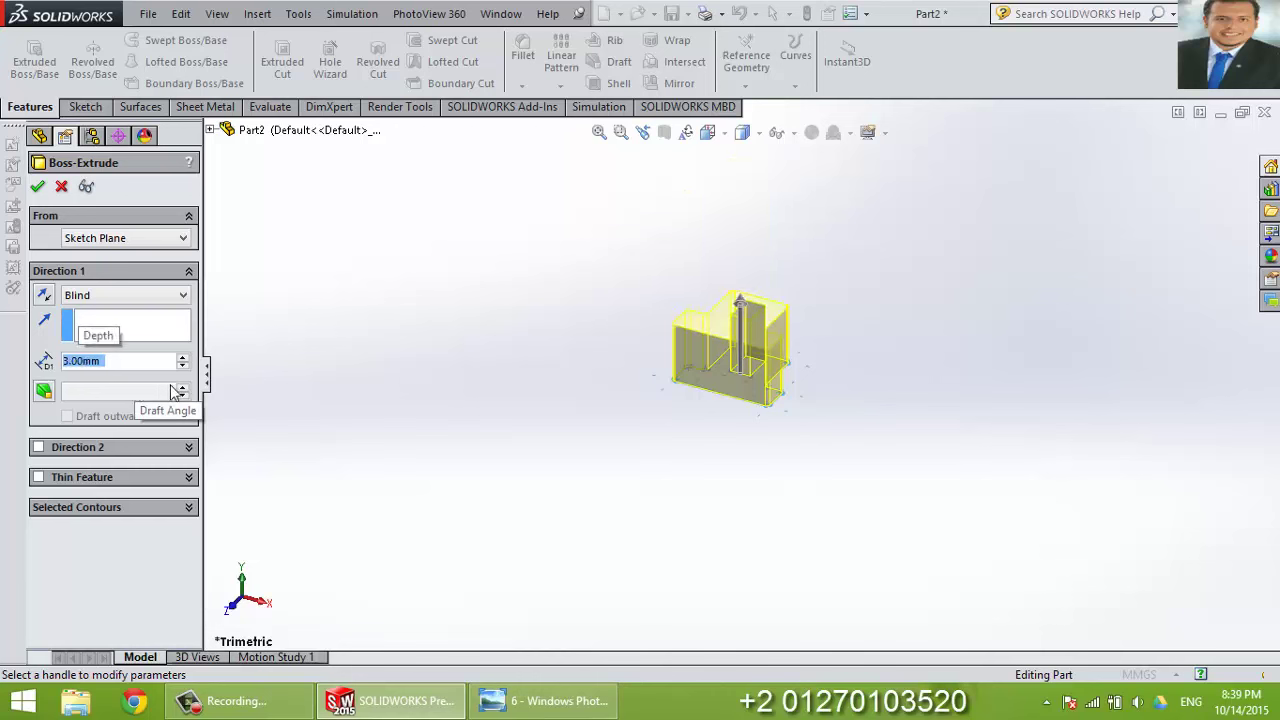
pyautogui.write('1')
pyautogui.press('Return')
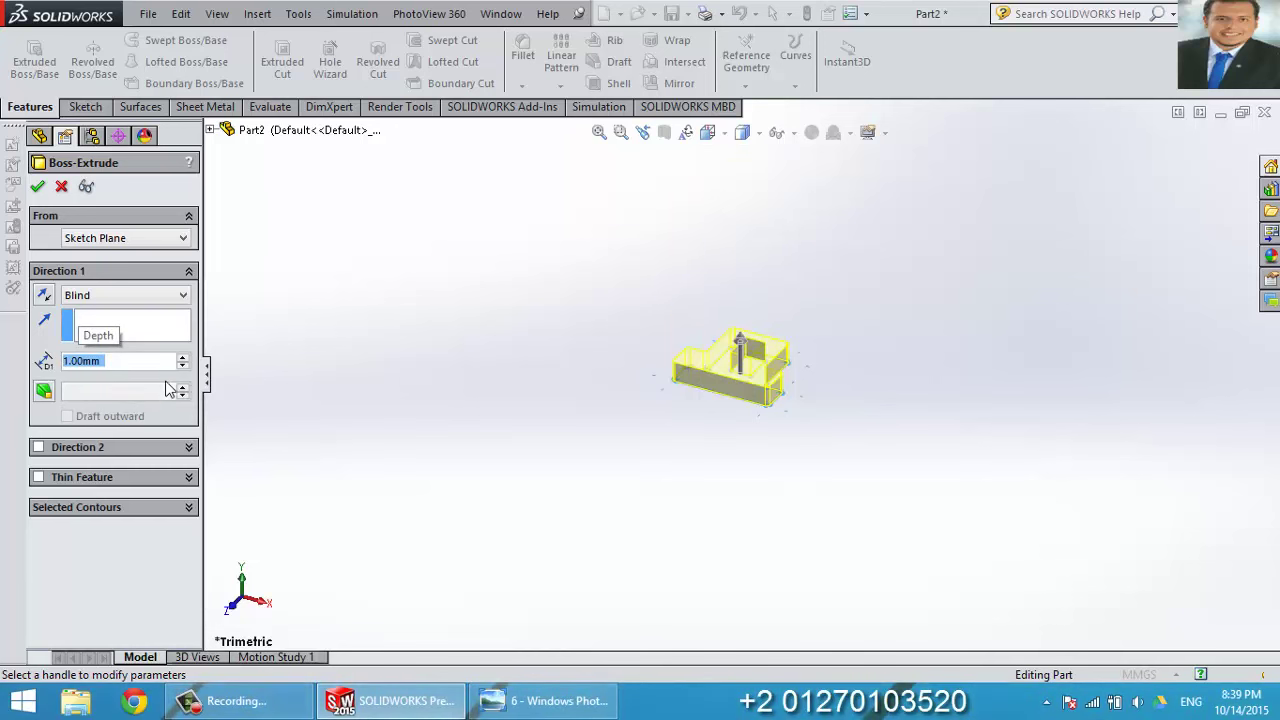
pyautogui.click(38, 185)
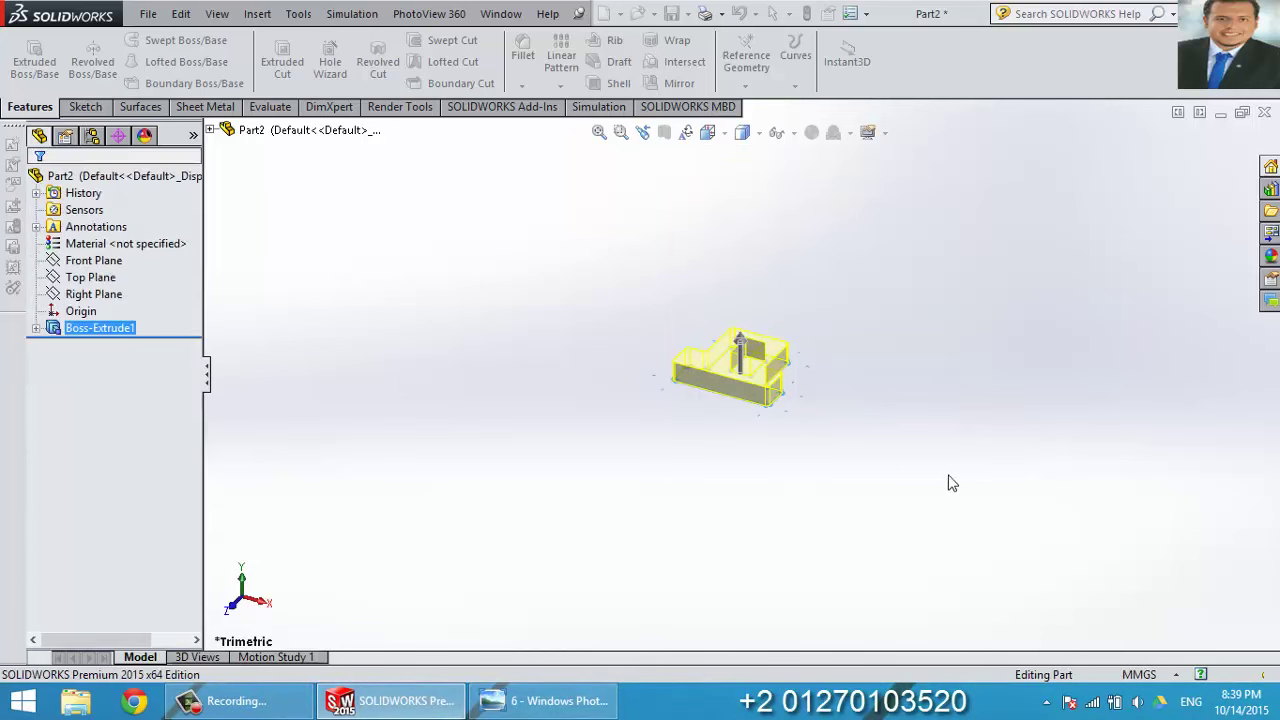
# Orbit the finished plate to inspect its shape and hole, then zoom to fit.
pyautogui.press('f')
pyautogui.click(592, 470)
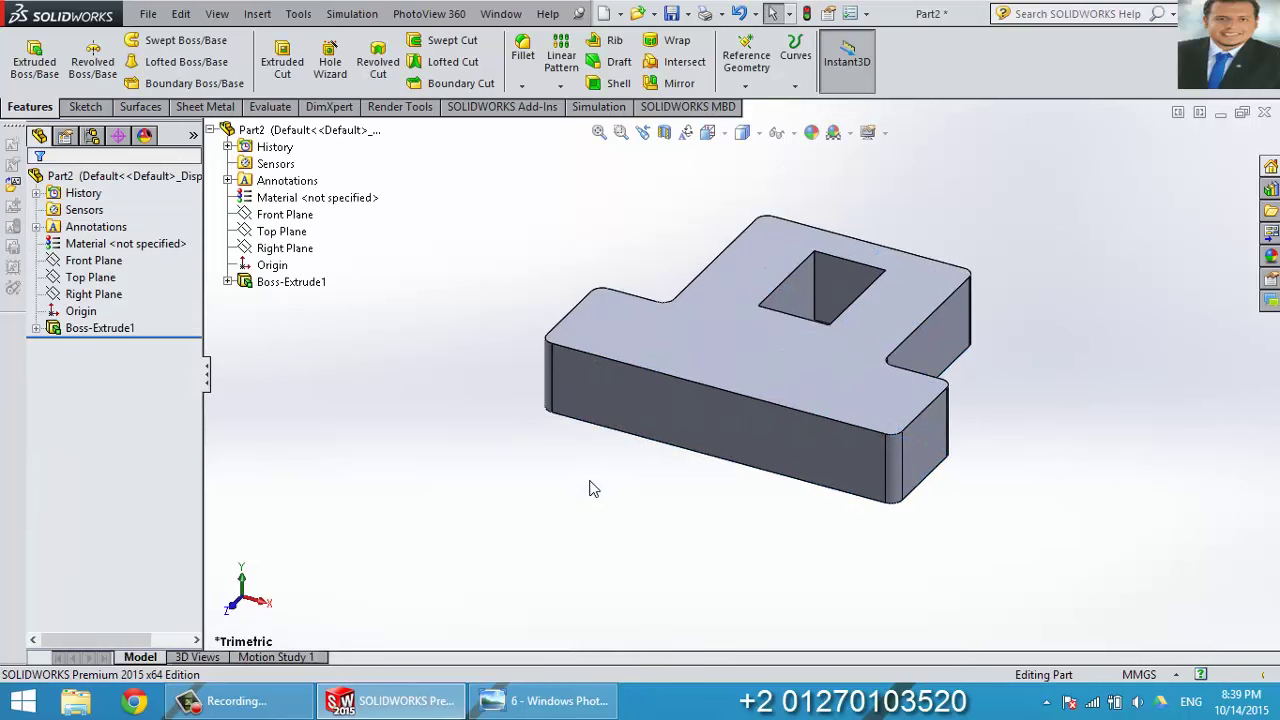
pyautogui.moveTo(591, 486)
pyautogui.mouseDown(button='middle')
pyautogui.moveTo(591, 551)
pyautogui.moveTo(564, 590)
pyautogui.moveTo(589, 566)
pyautogui.mouseUp(button='middle')
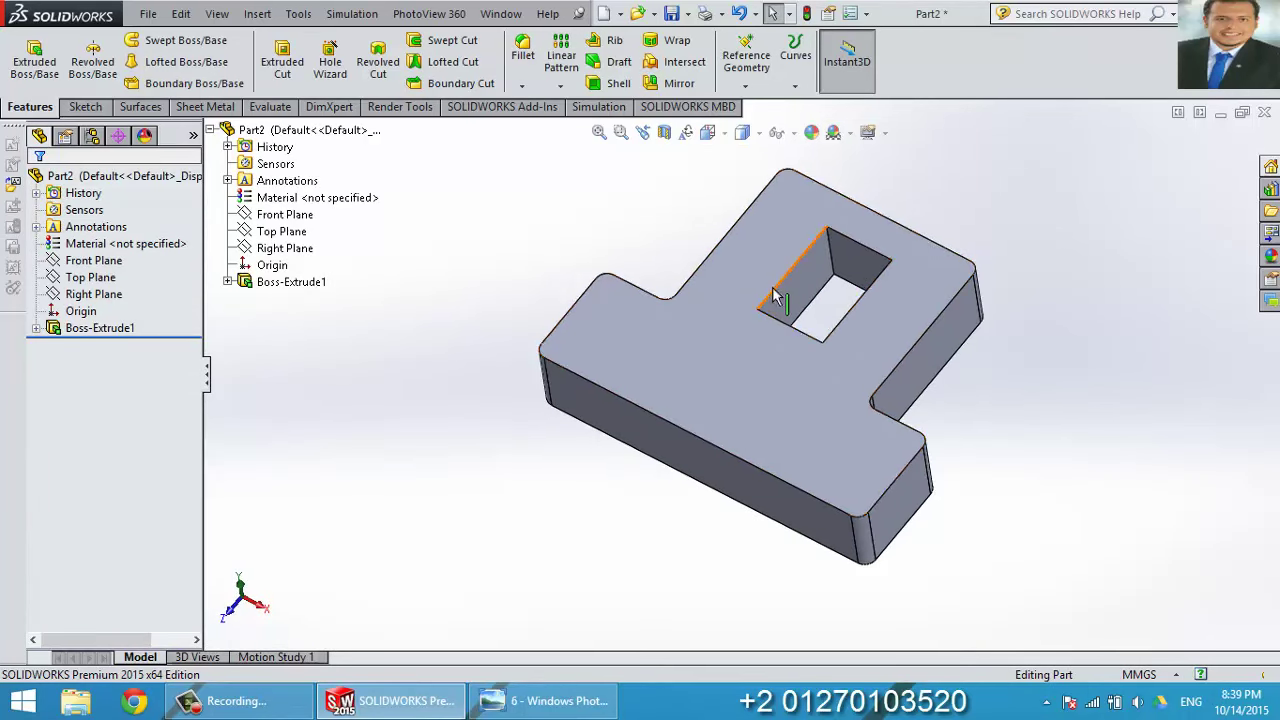
pyautogui.press('f')
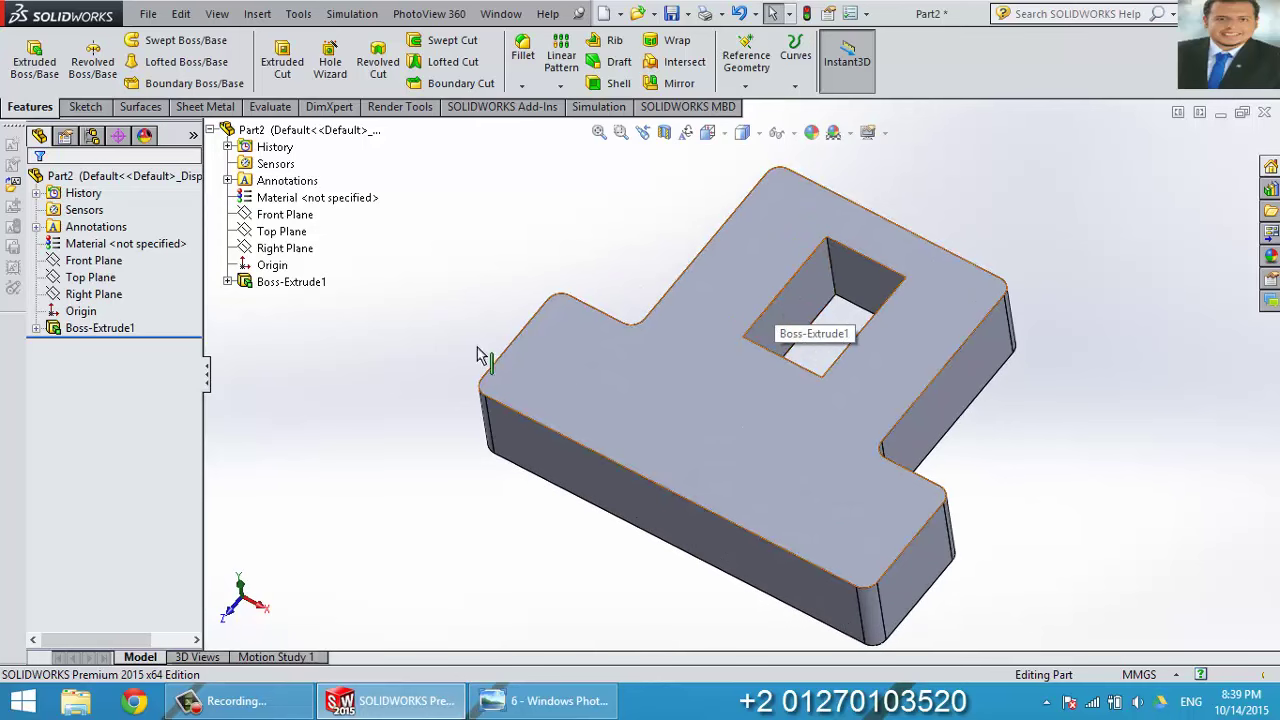